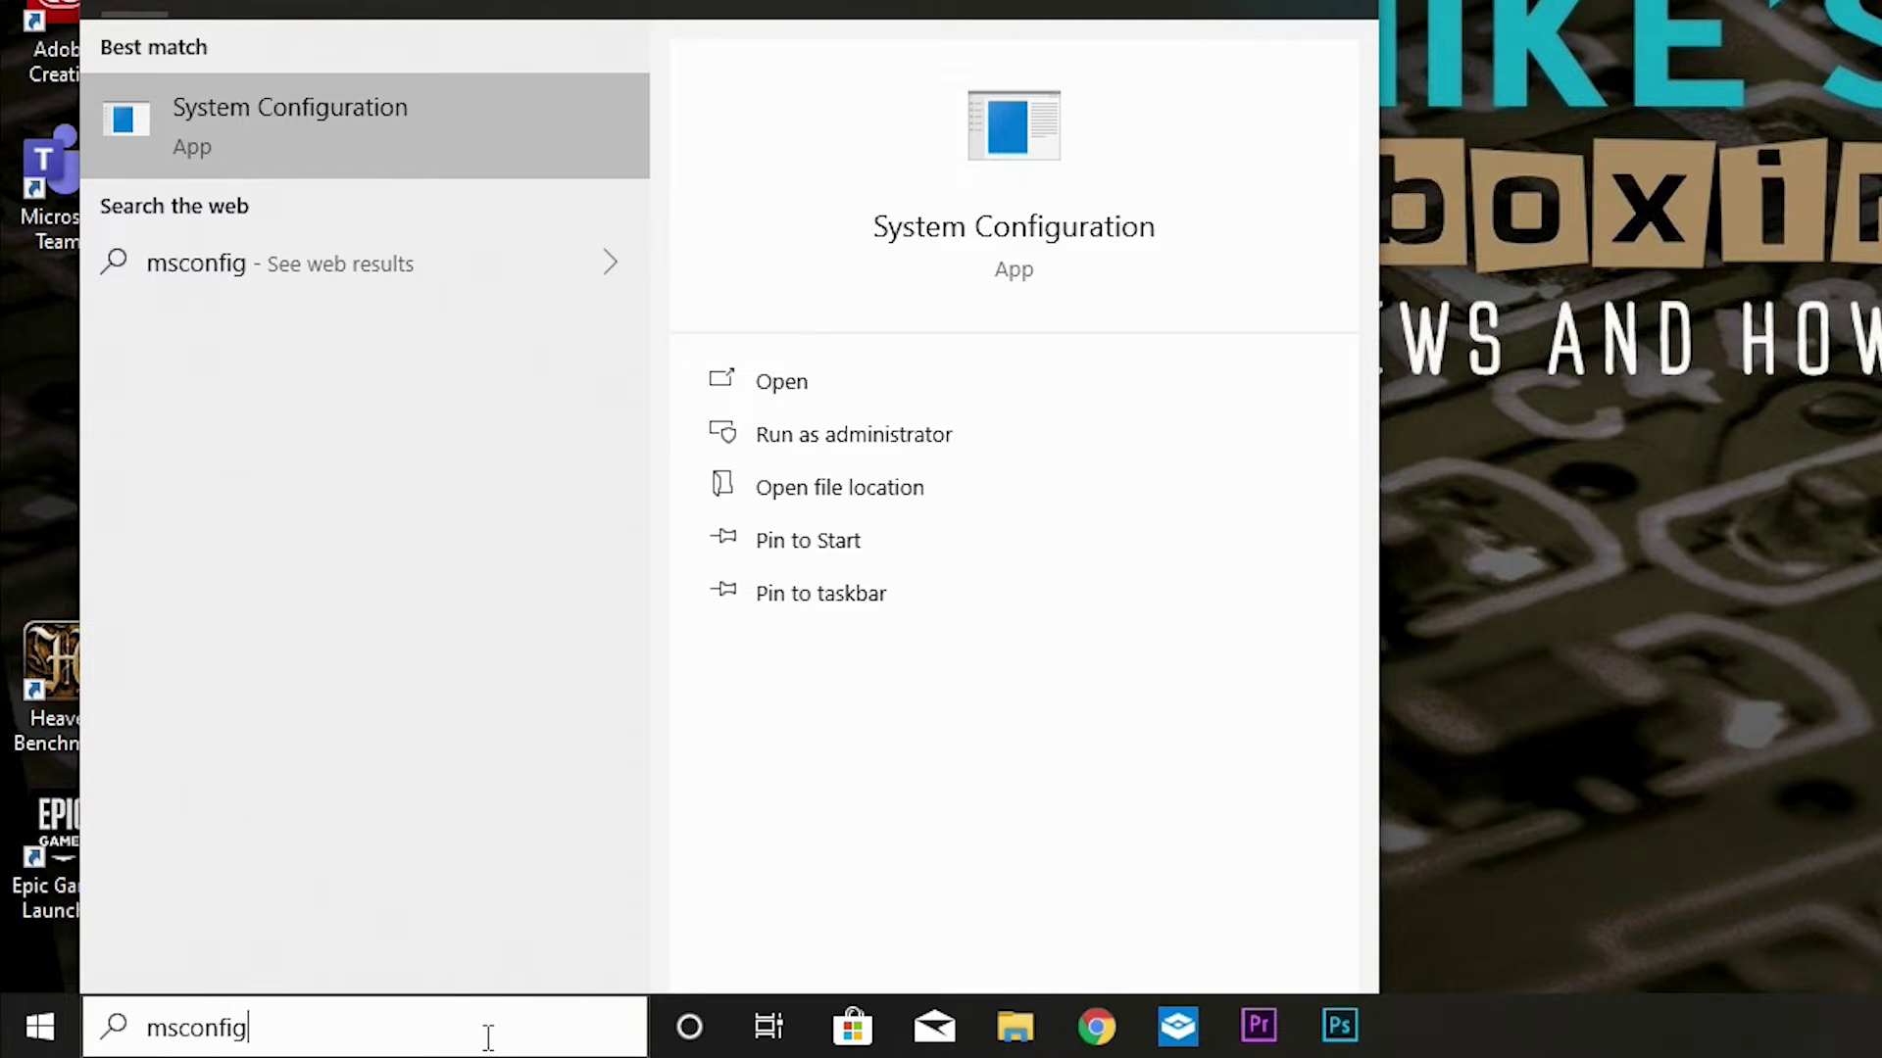
Open System Configuration and bring up the list of startup programs in Task Manager
left_click(1029, 250)
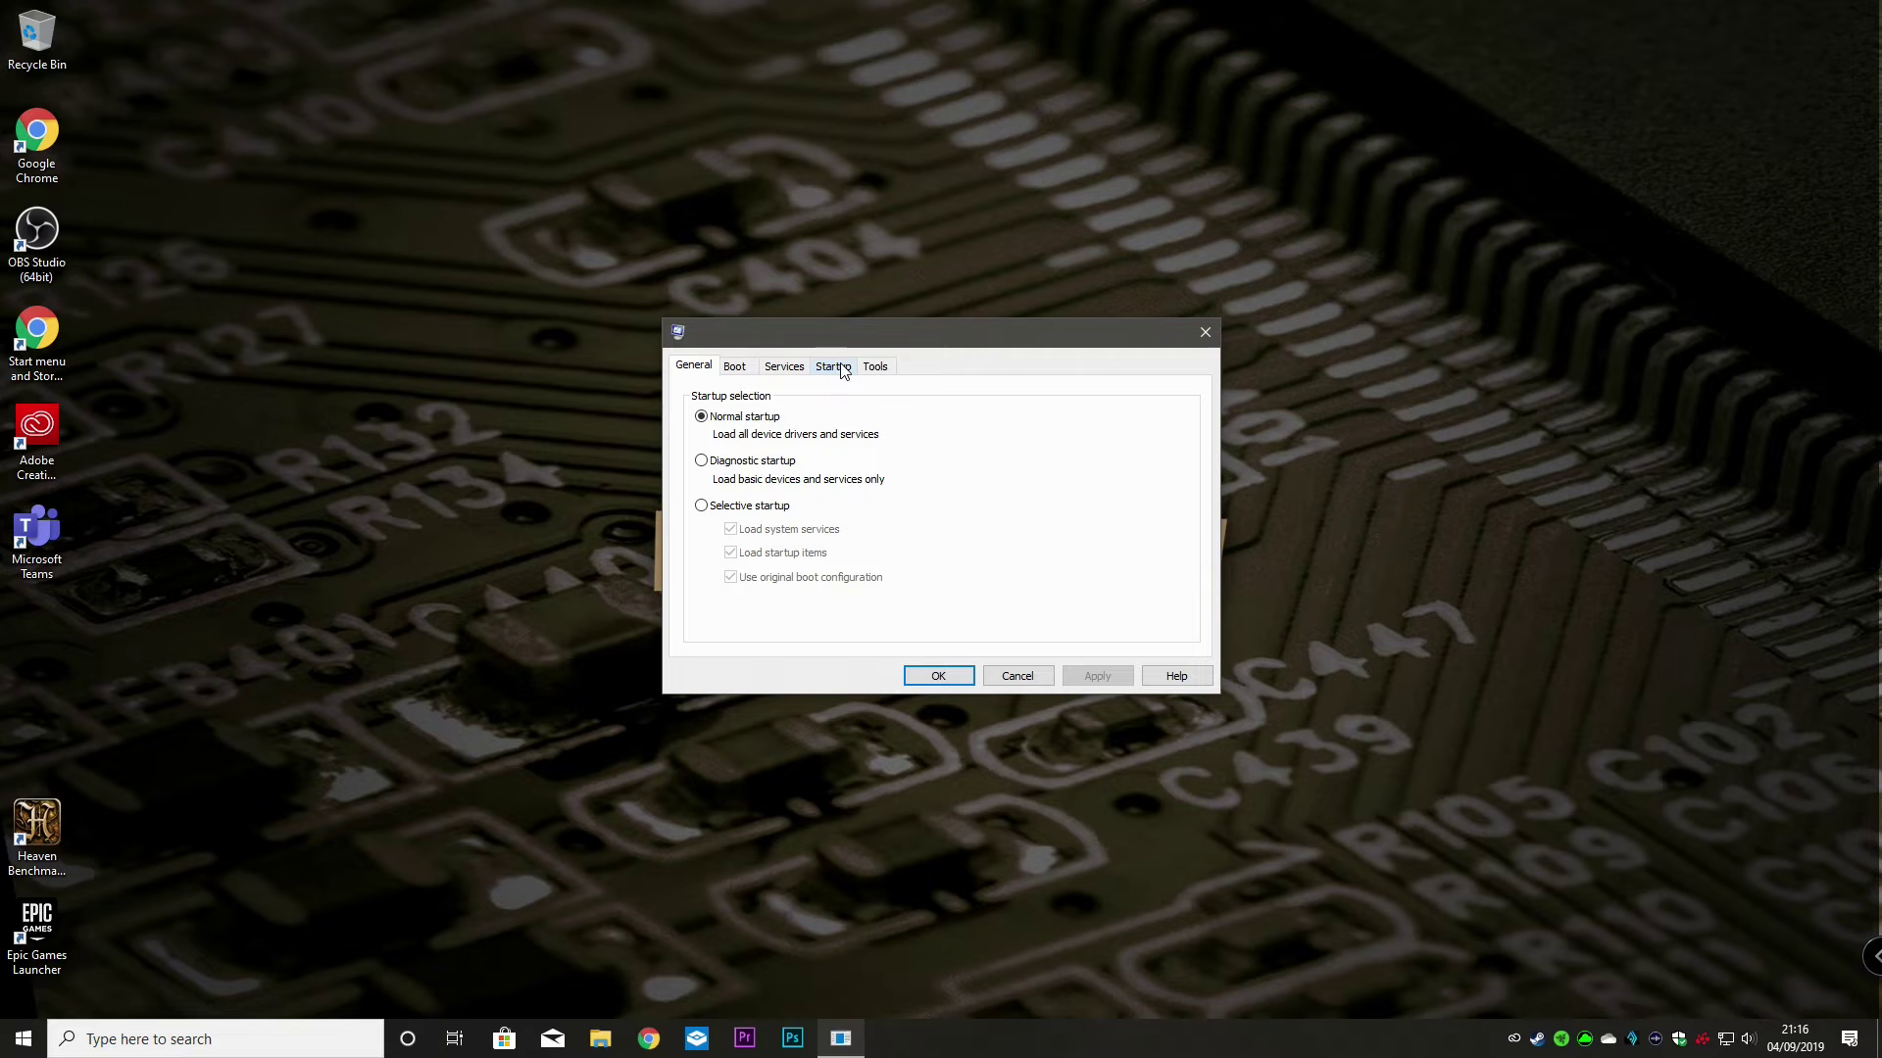
left_click(835, 366)
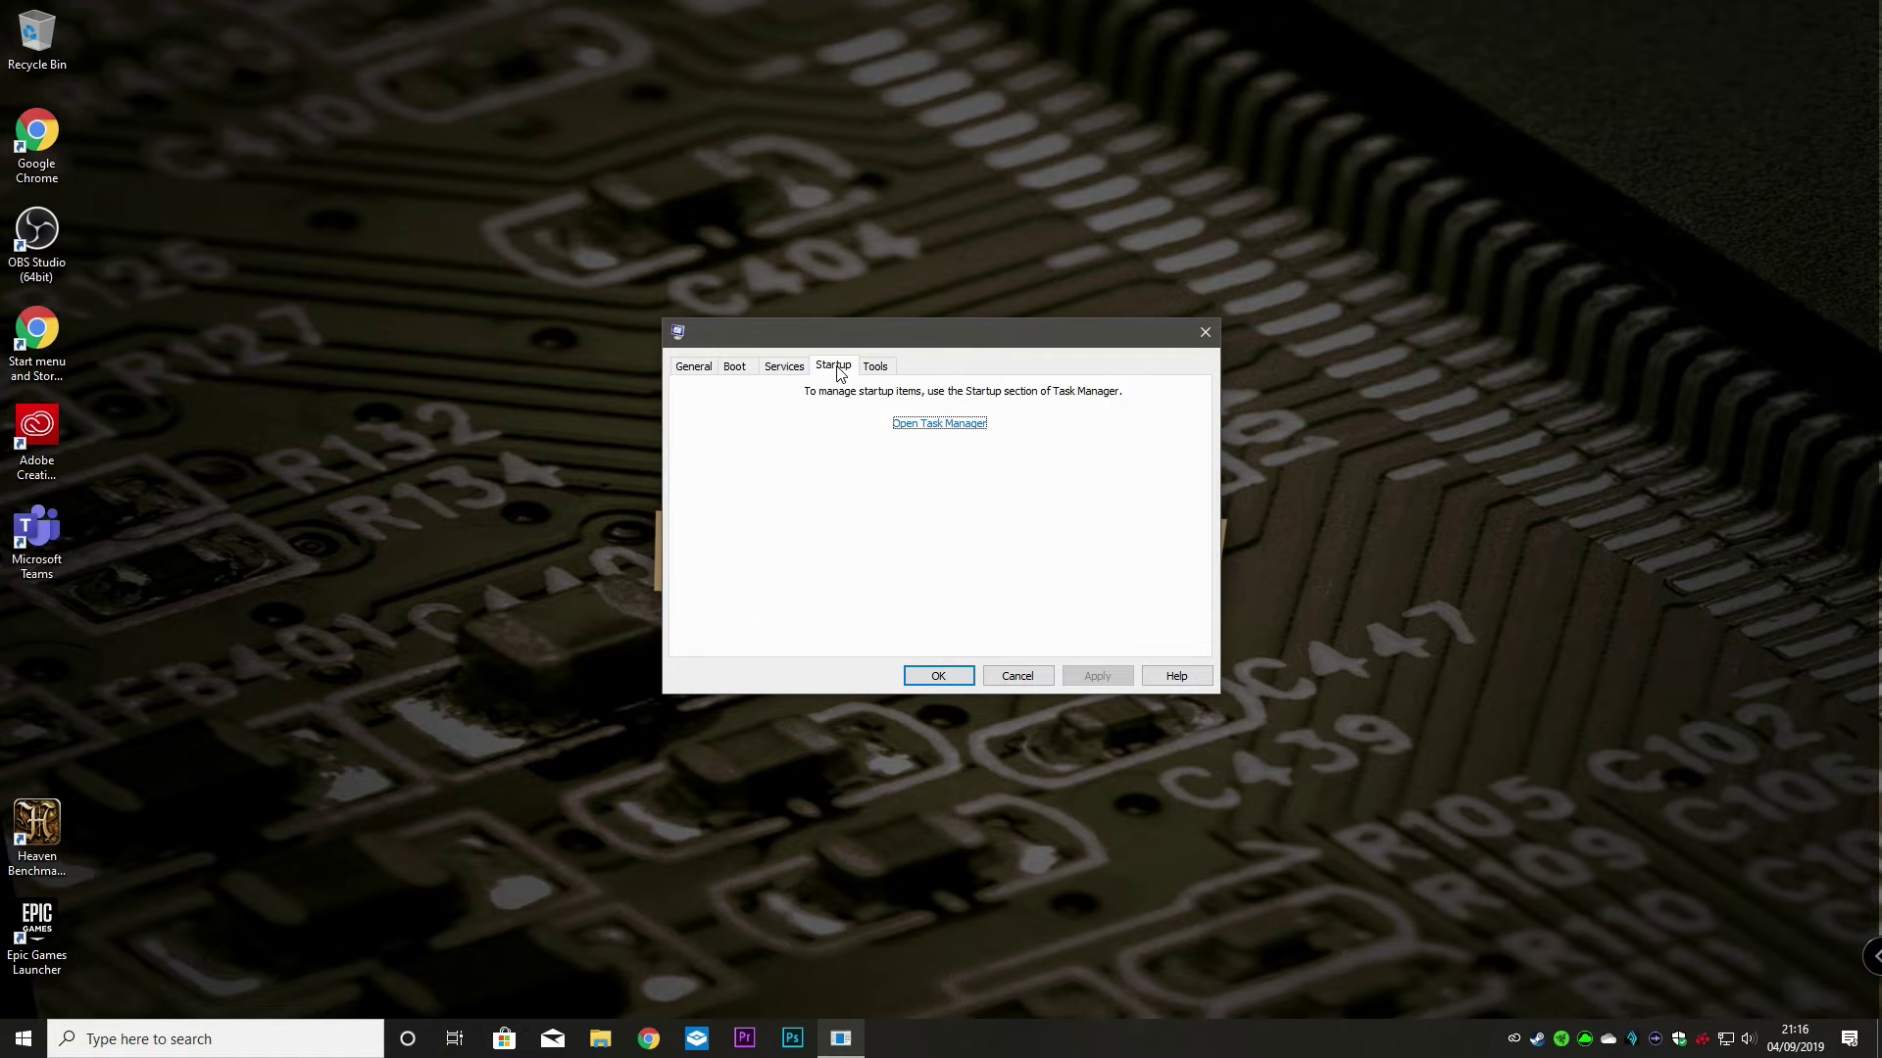
left_click(941, 424)
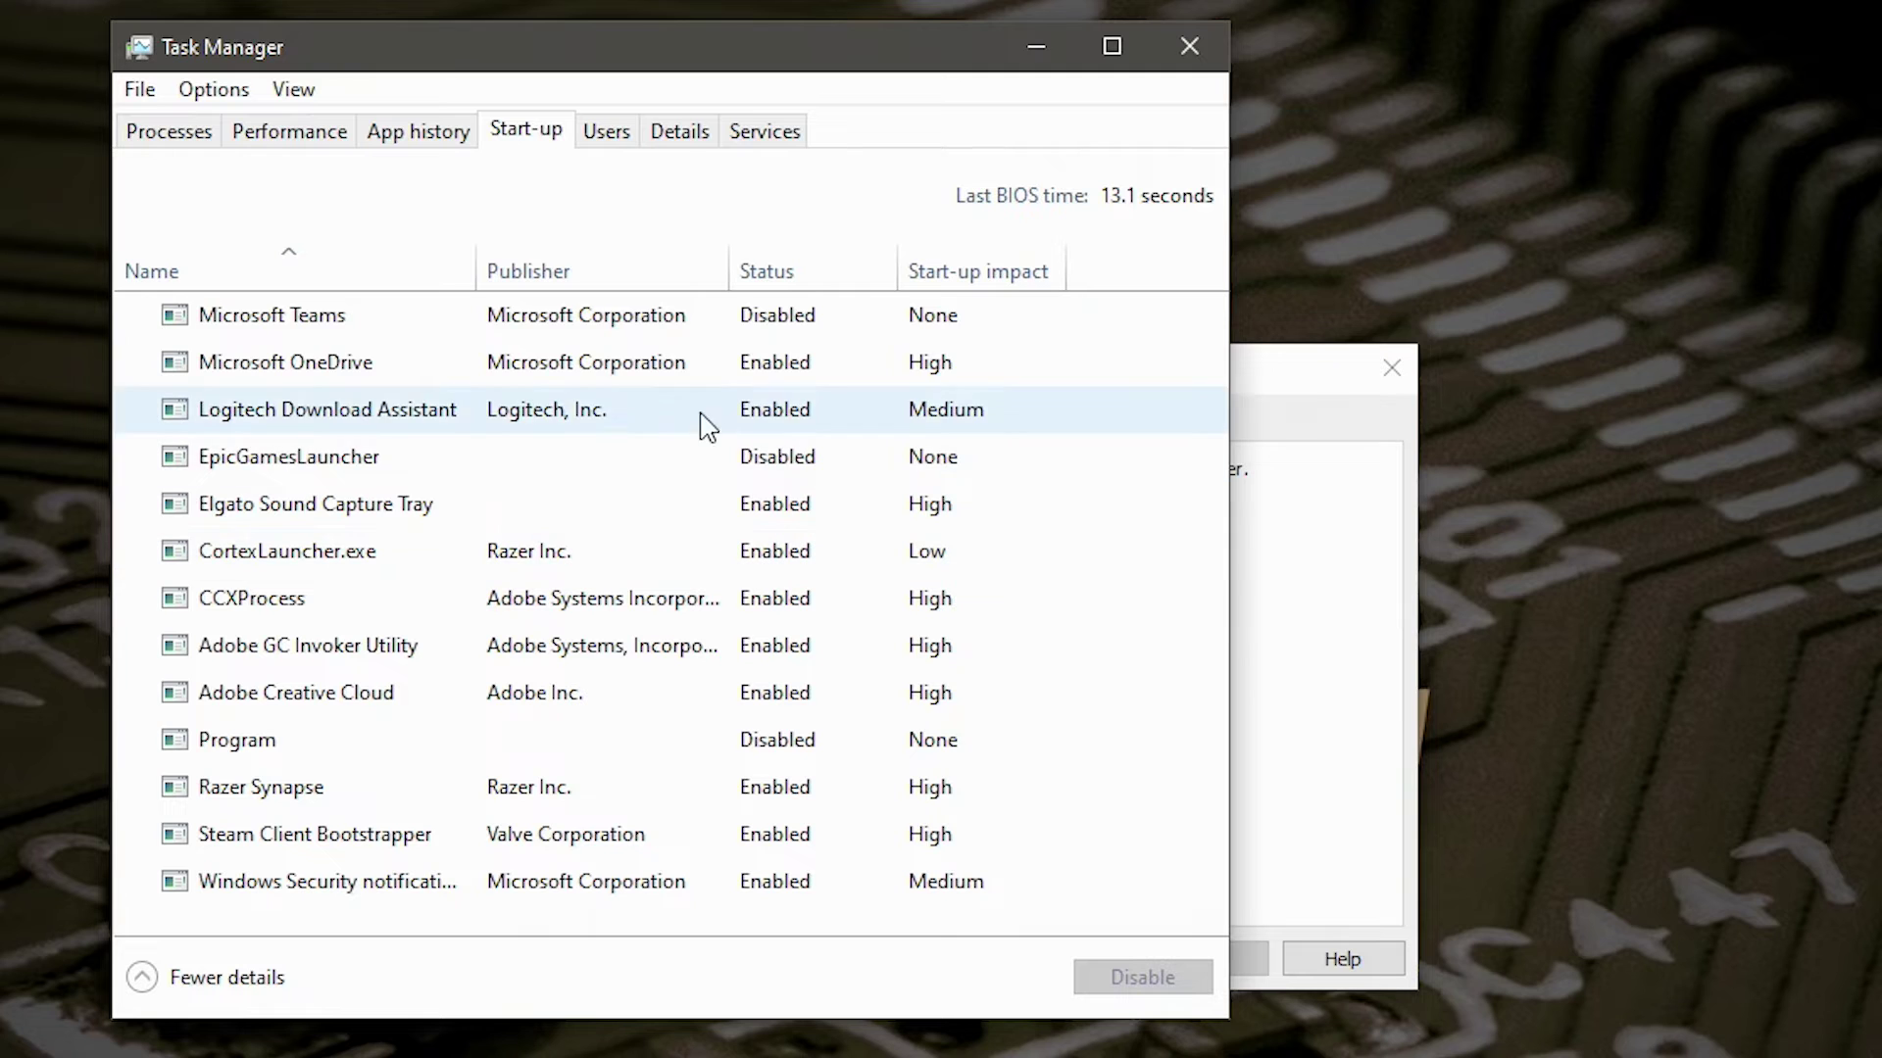
Check the startup status of Microsoft Teams, and close Task Manager and System Configuration
left_click(580, 304)
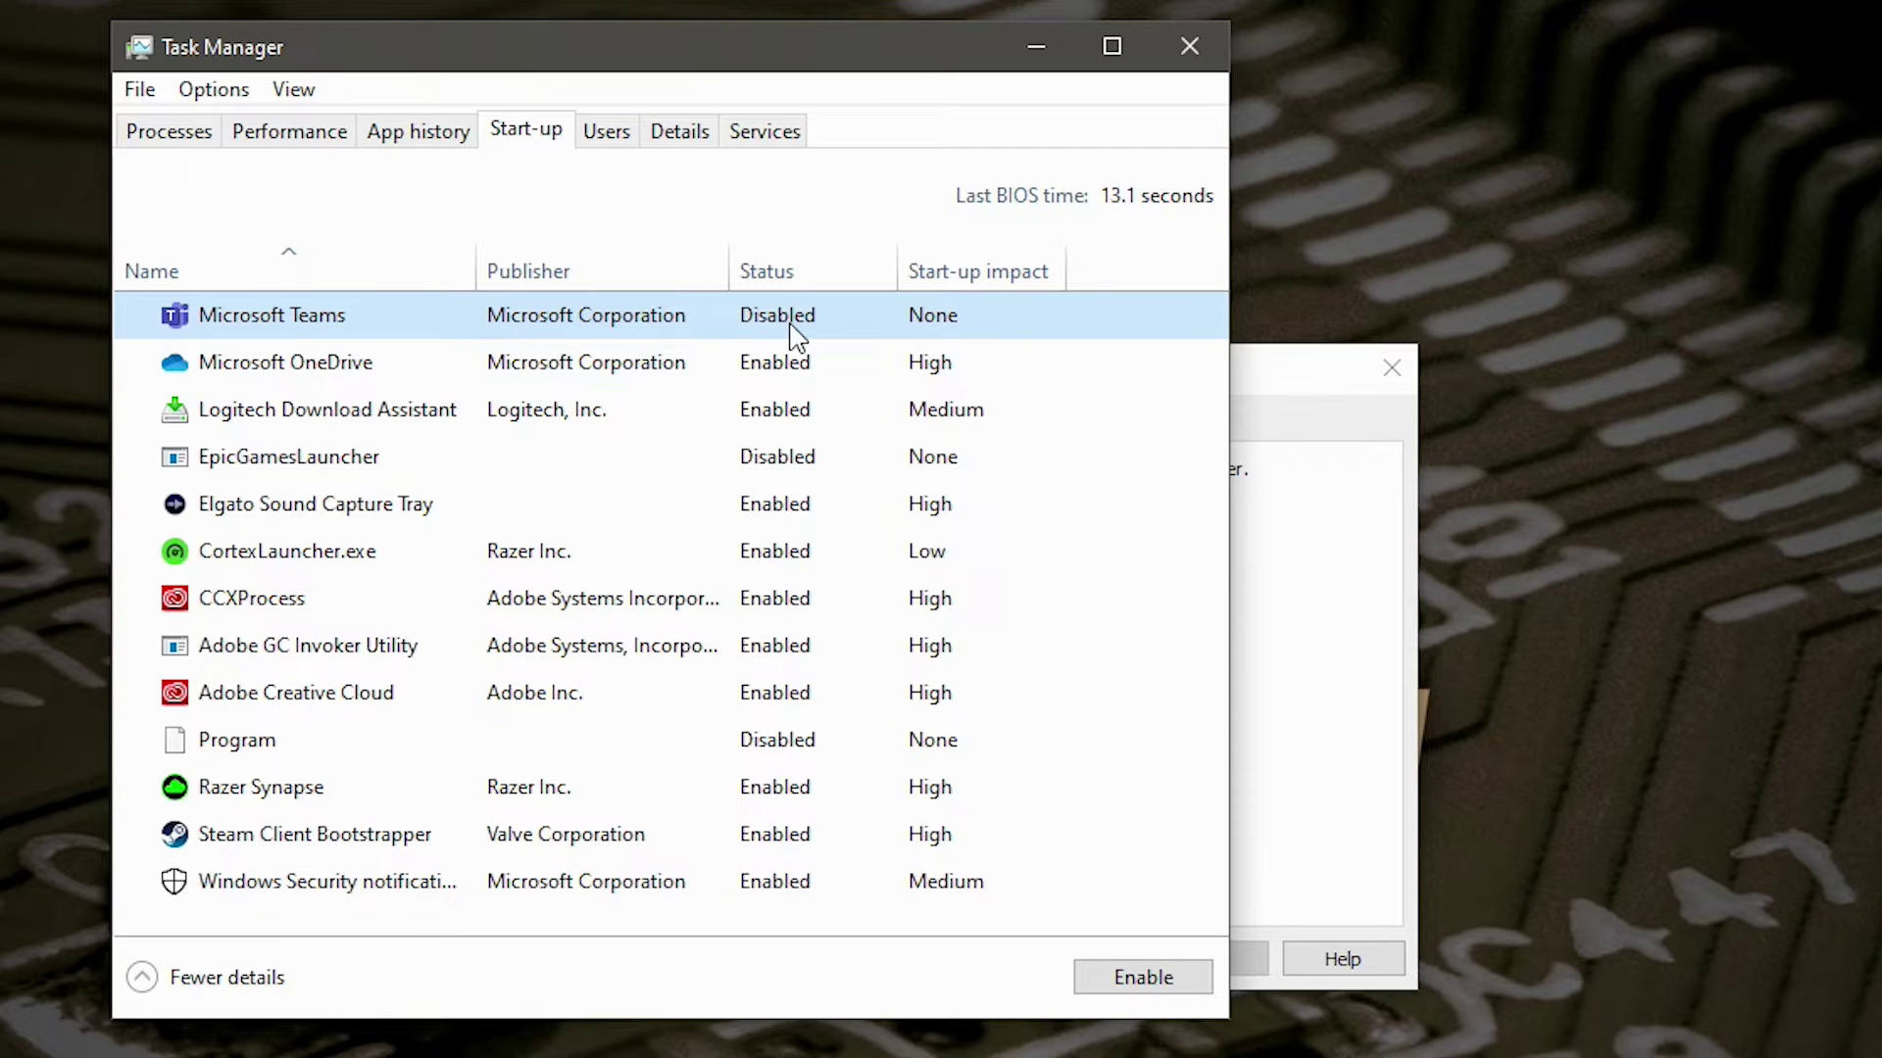
left_click(1143, 977)
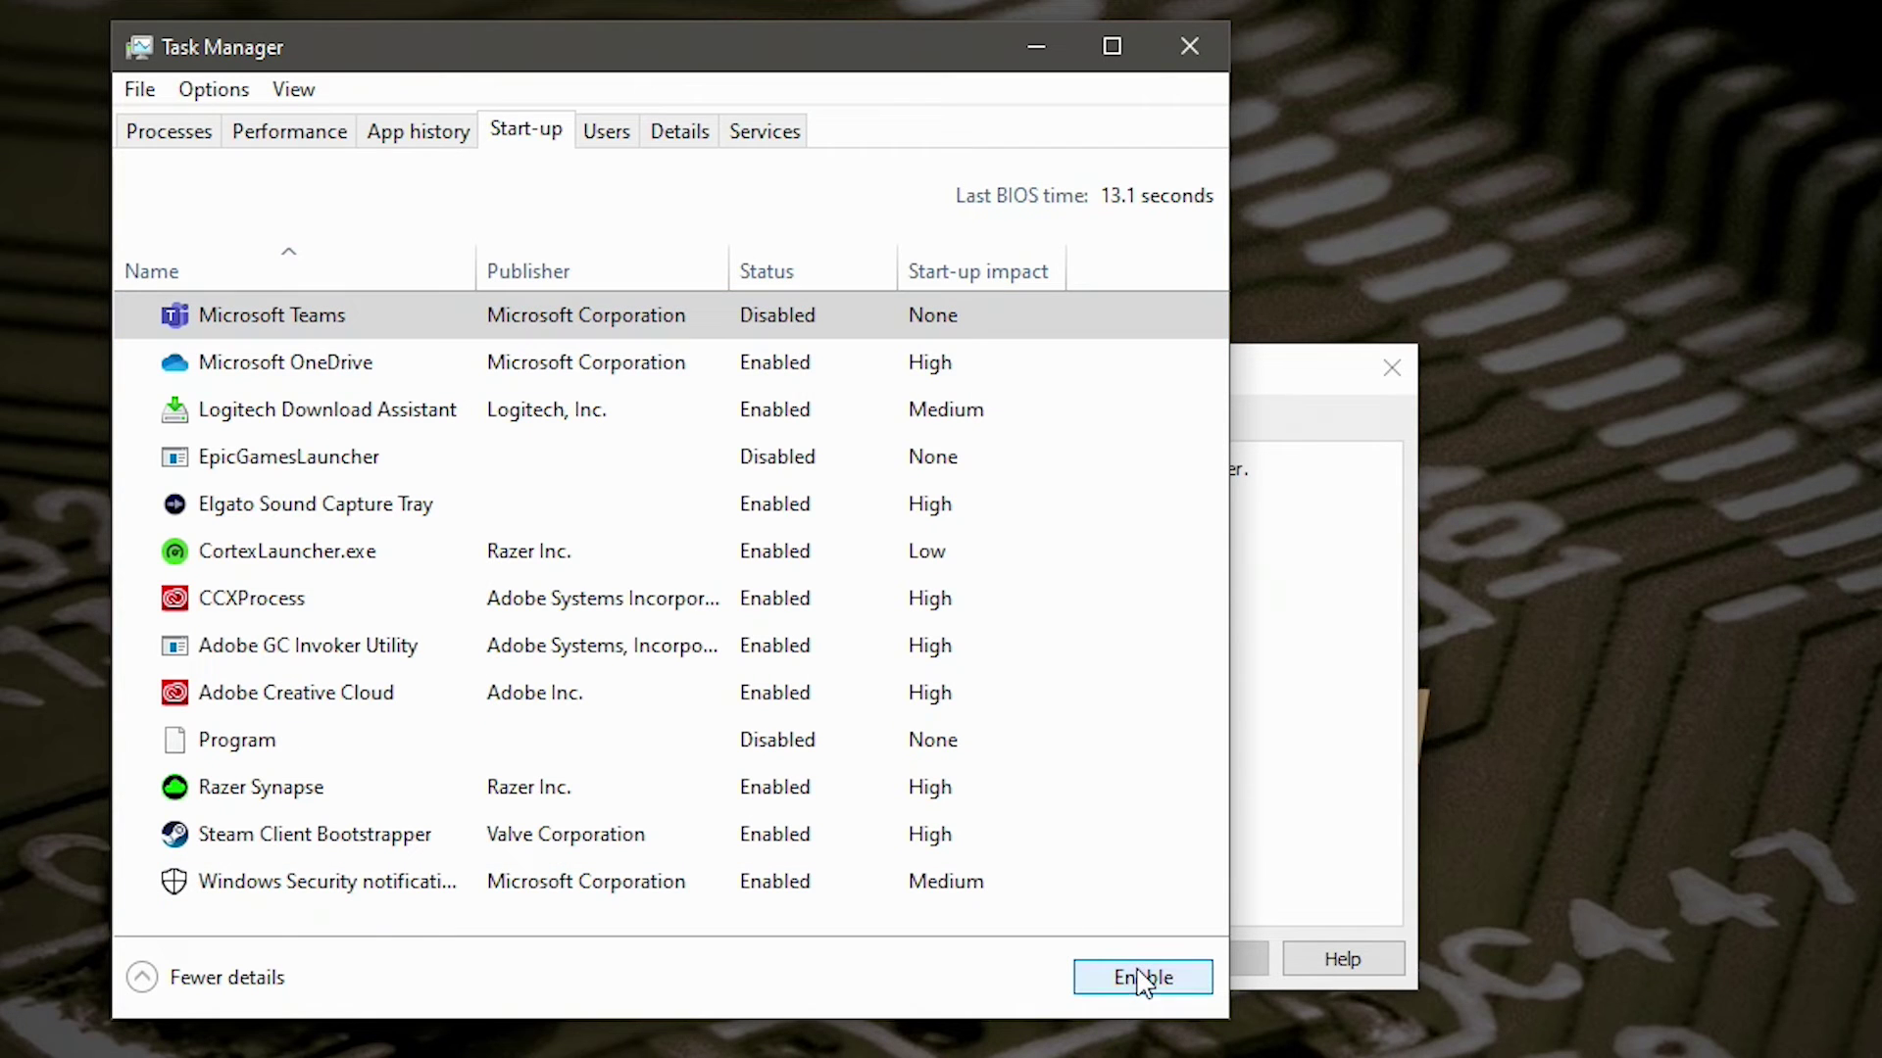
left_click(769, 339)
left_click(1152, 988)
left_click(1189, 49)
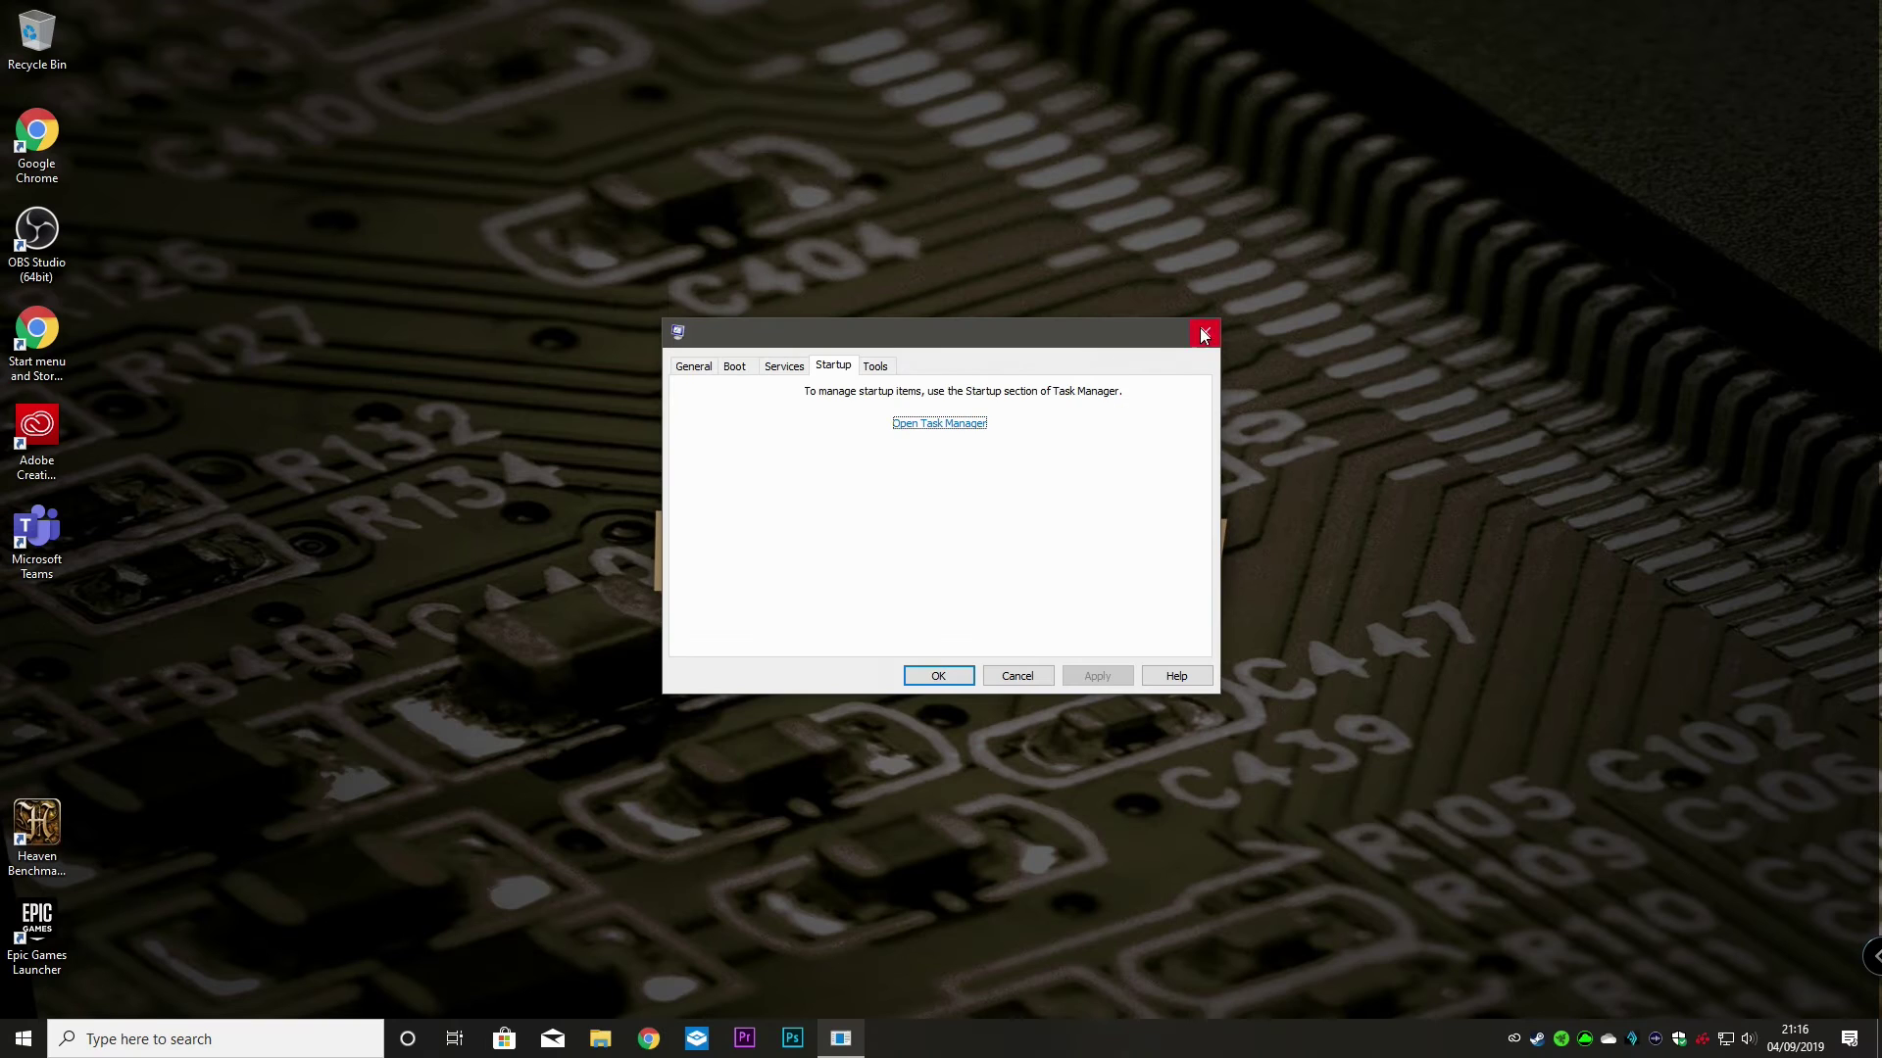
left_click(1206, 334)
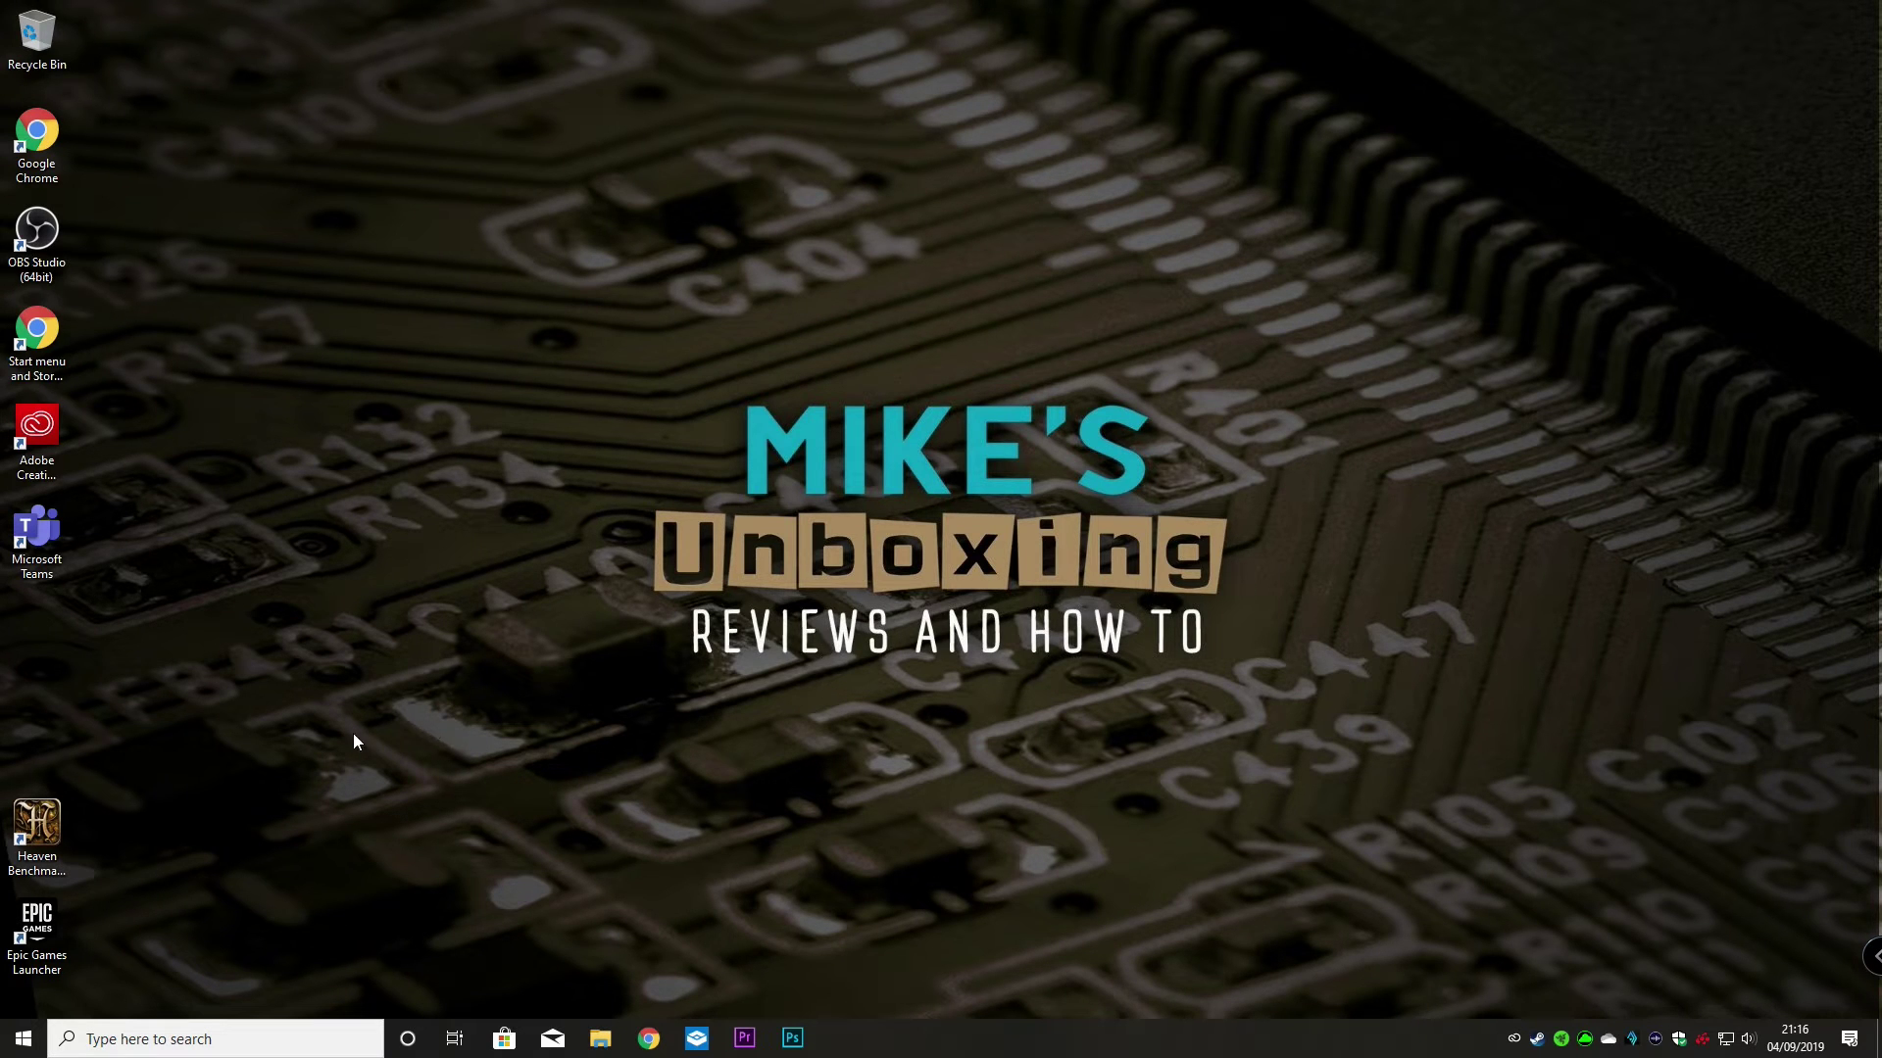
Open the installed apps list in Windows Settings
left_click(21, 1041)
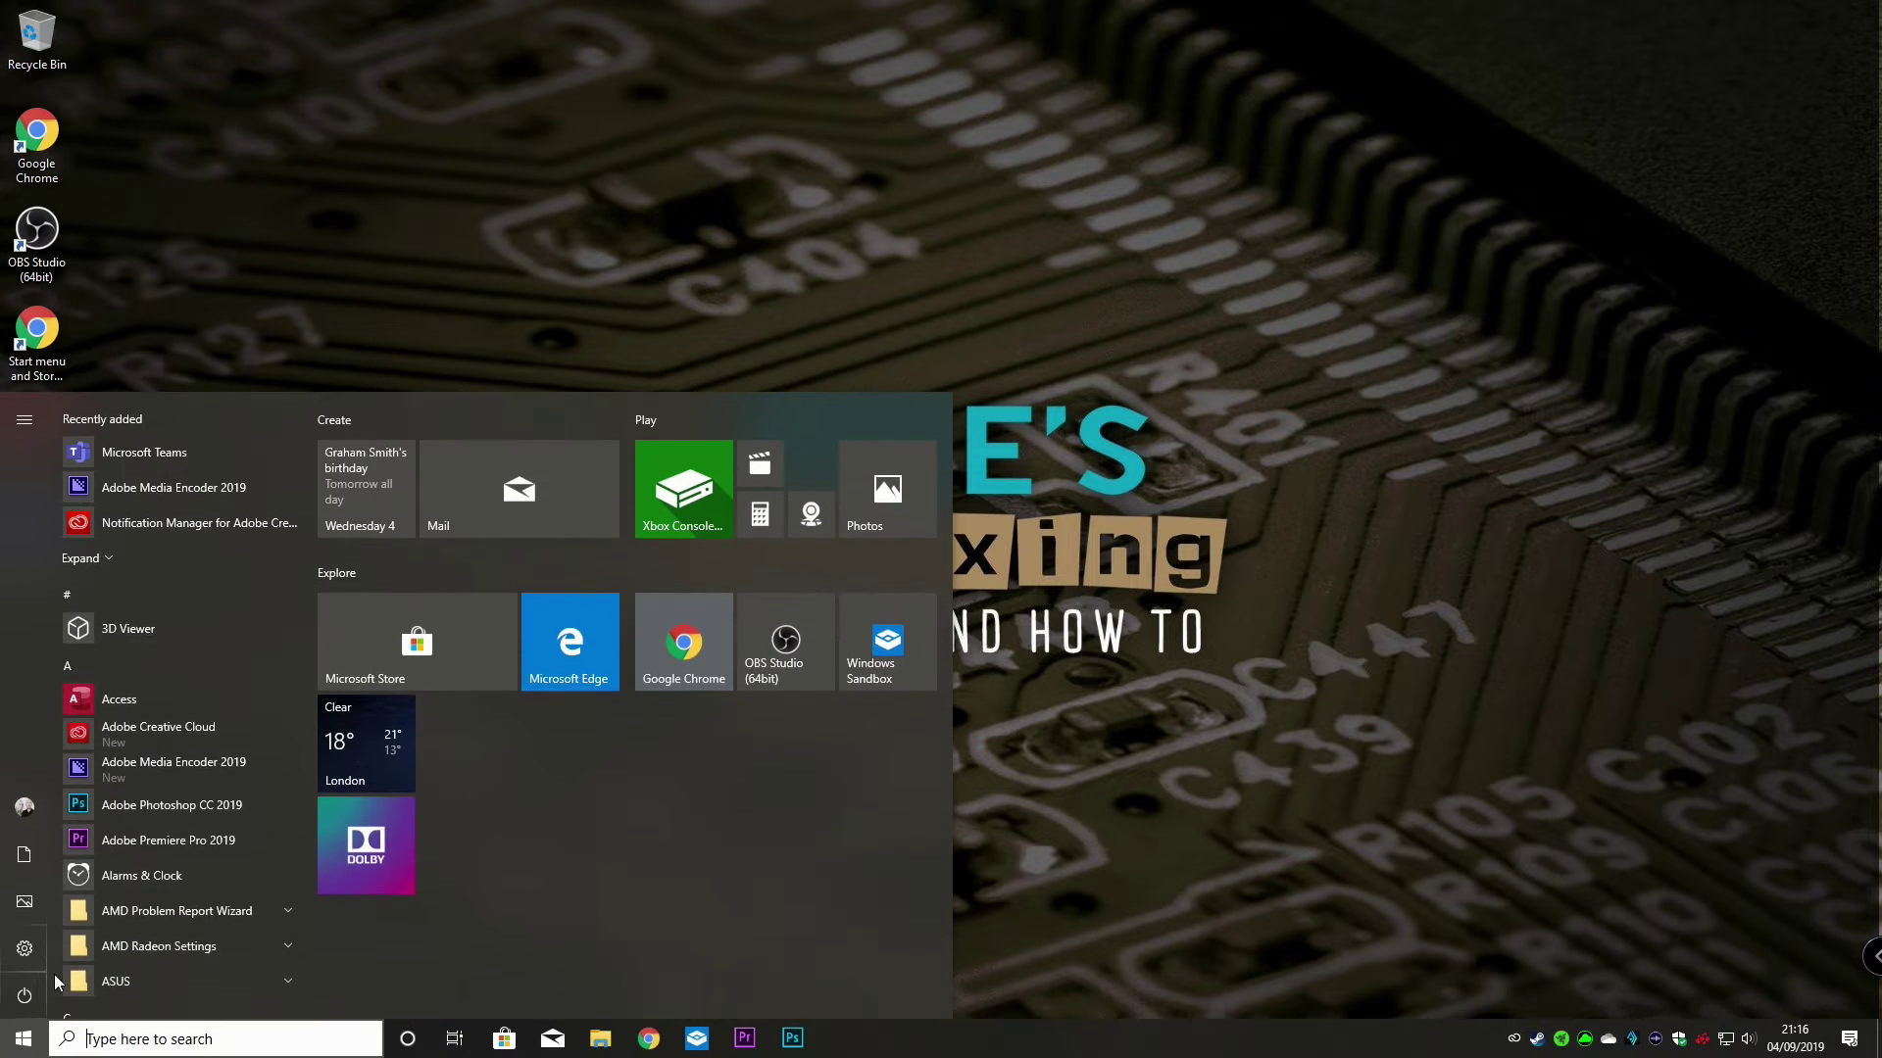
left_click(24, 948)
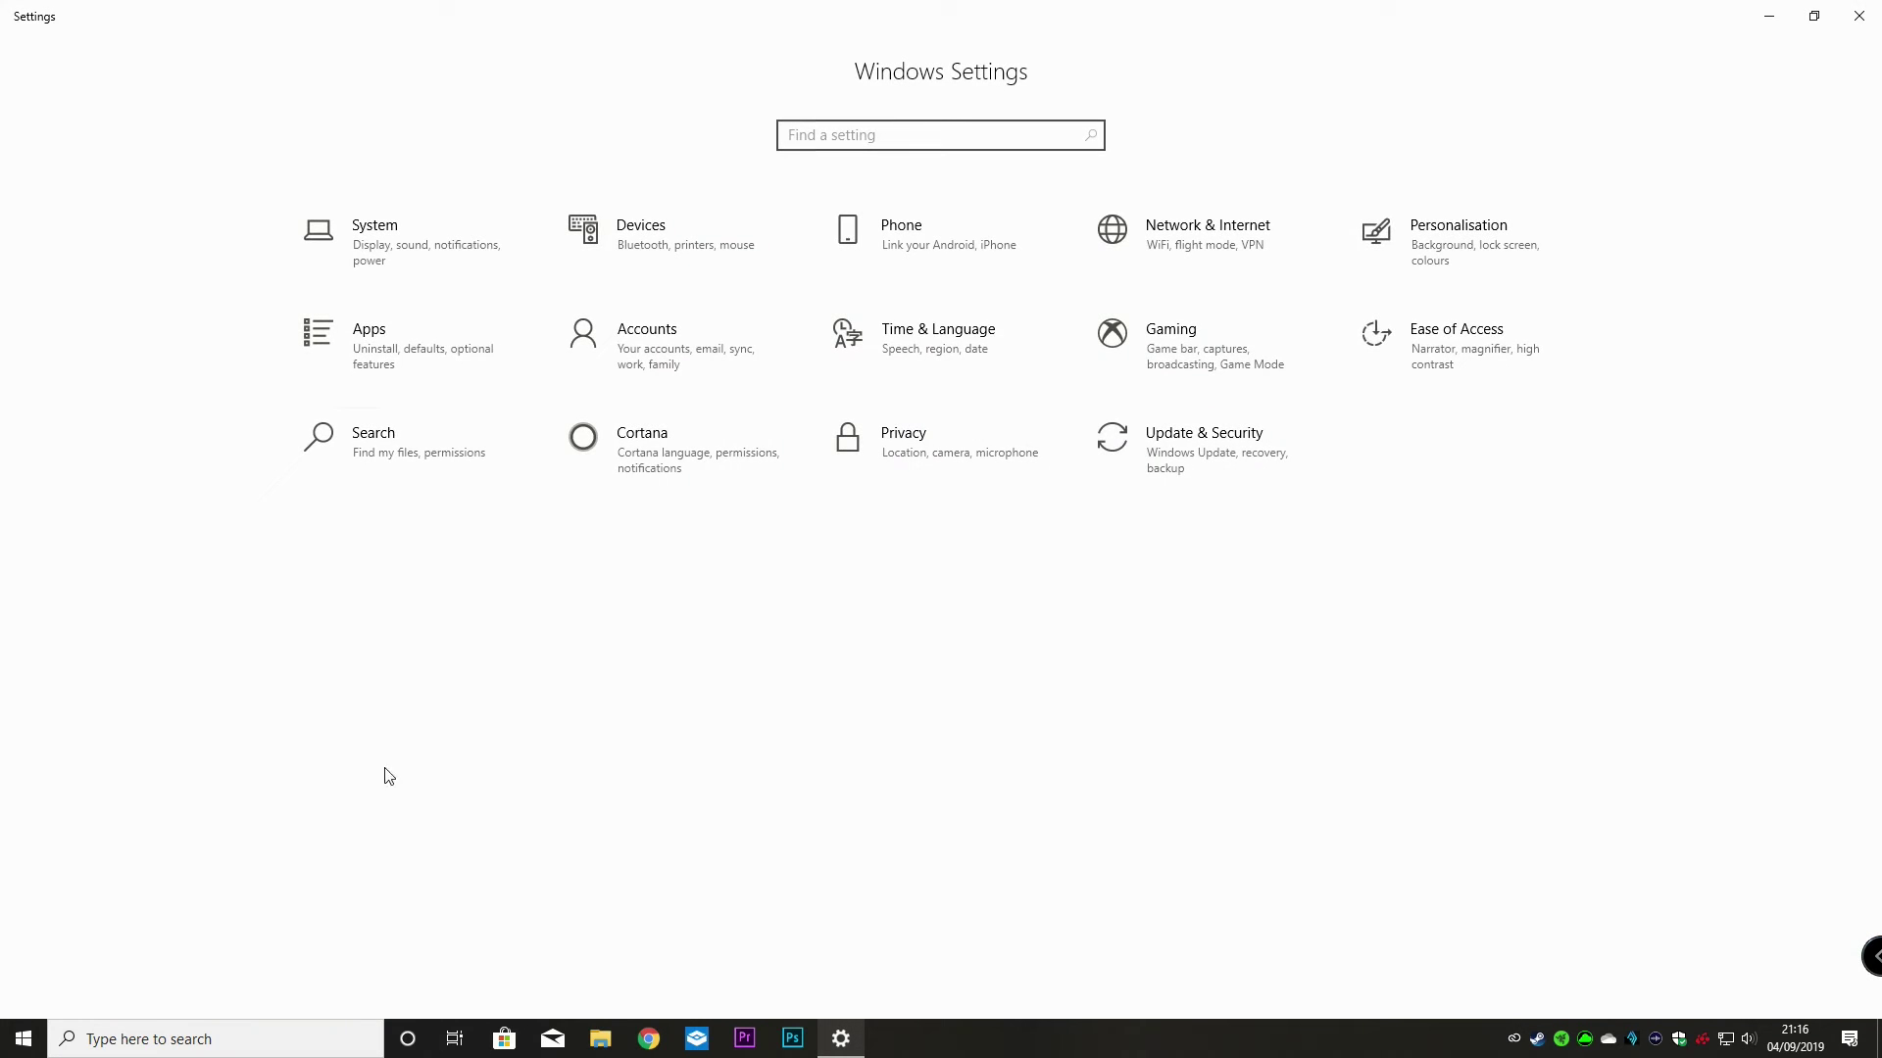
left_click(381, 366)
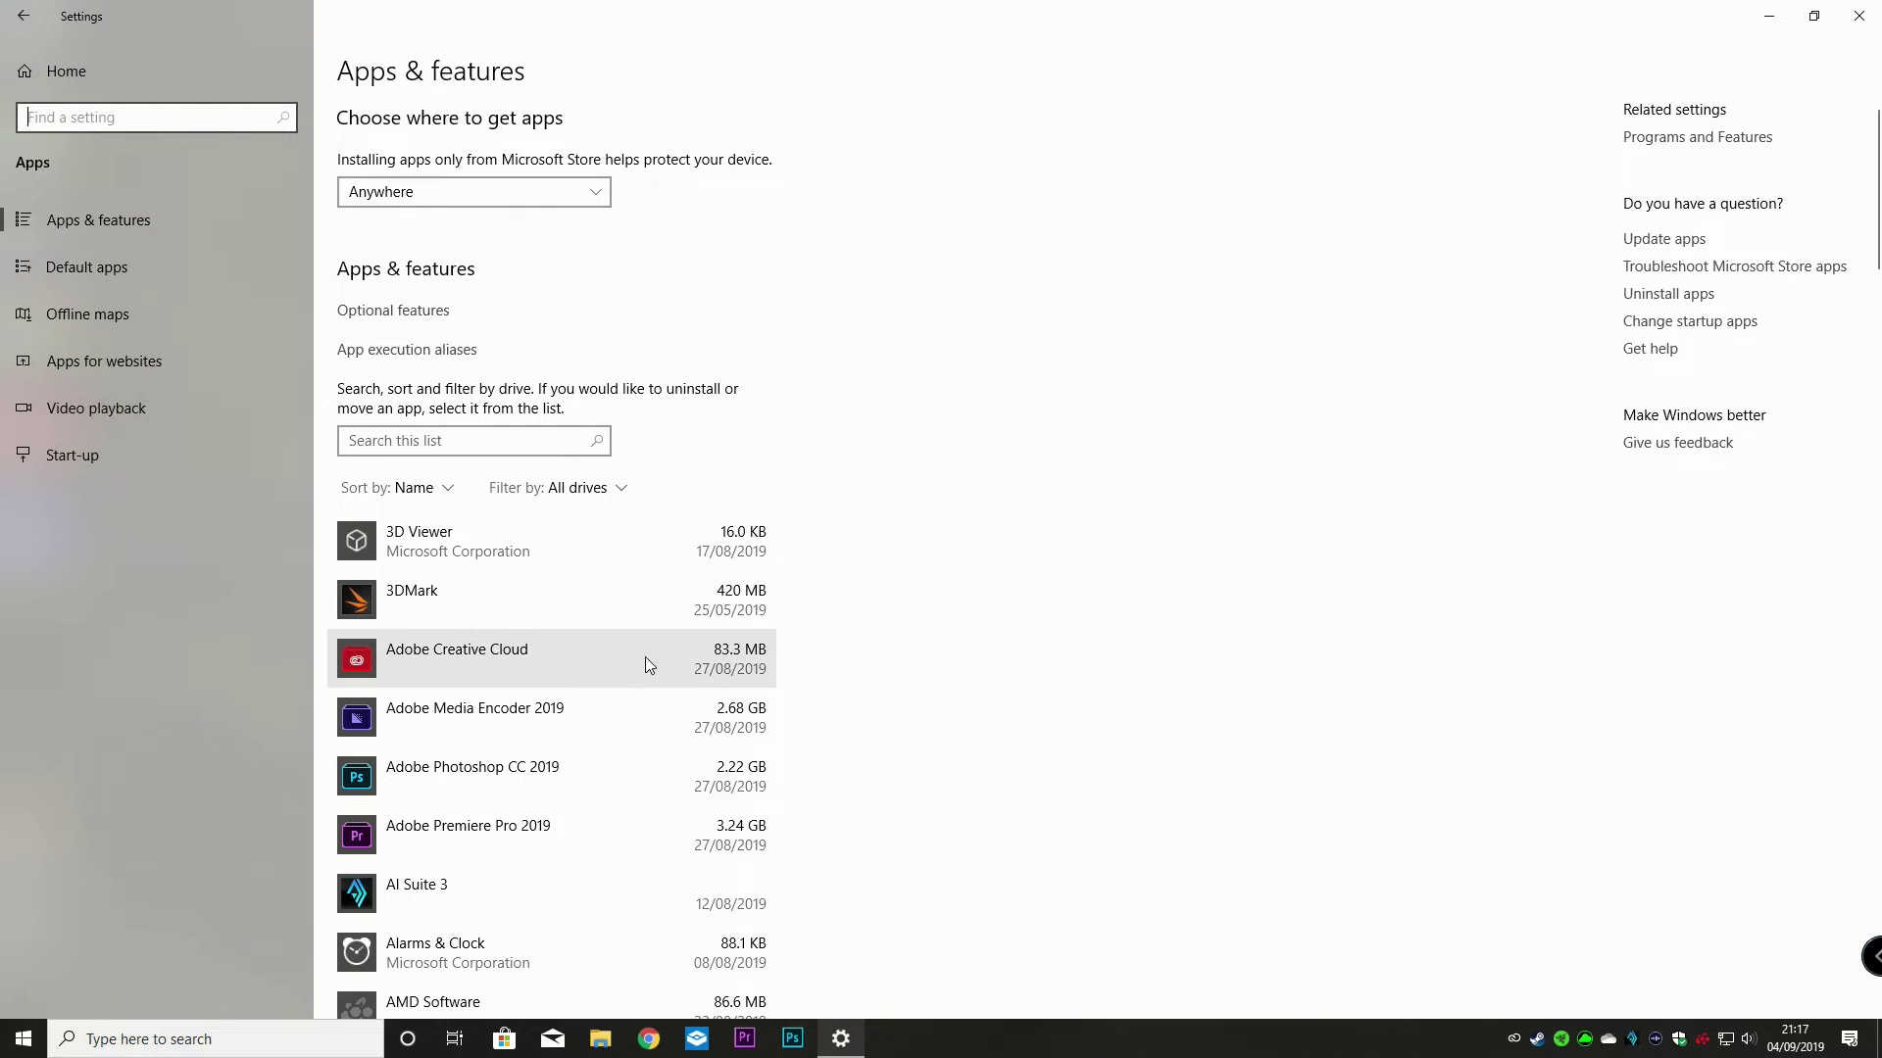
Uninstall Microsoft Teams and allow the uninstaller to make changes to the device
scroll(588, 653, "down", 10)
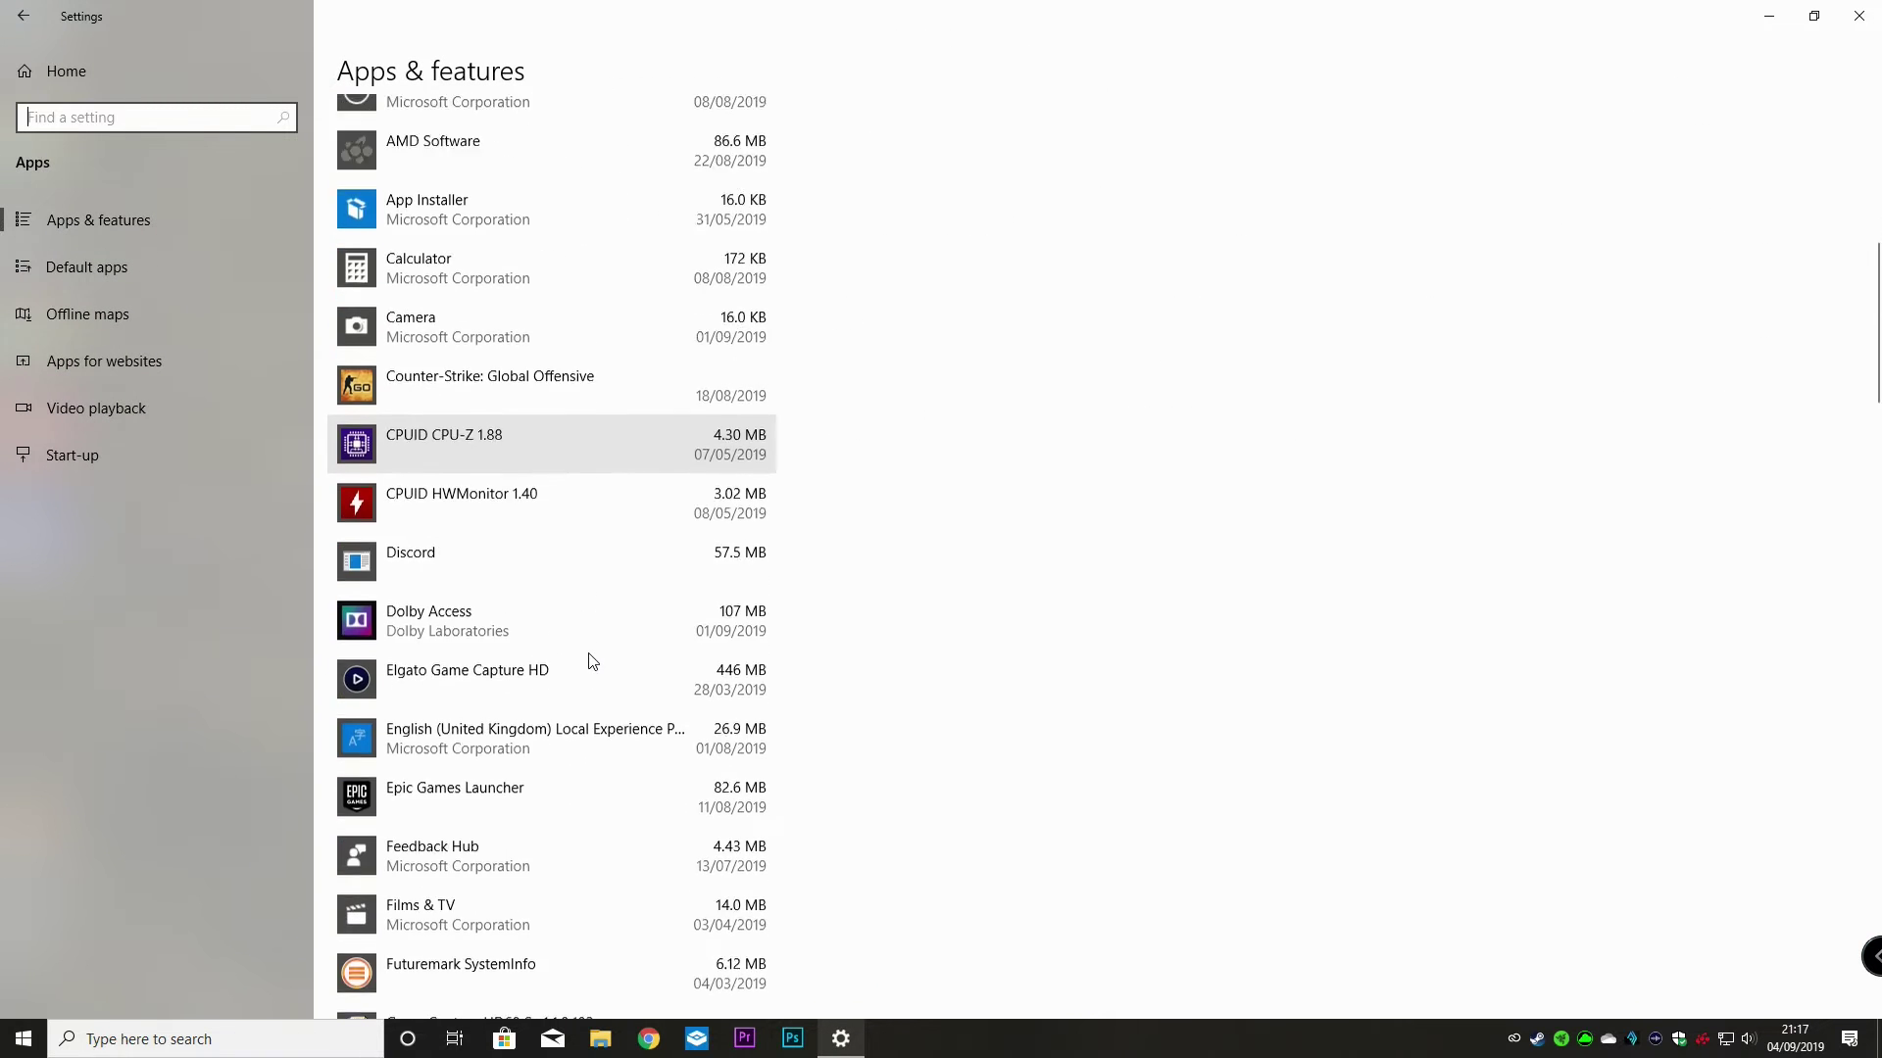
scroll(588, 652, "down", 8)
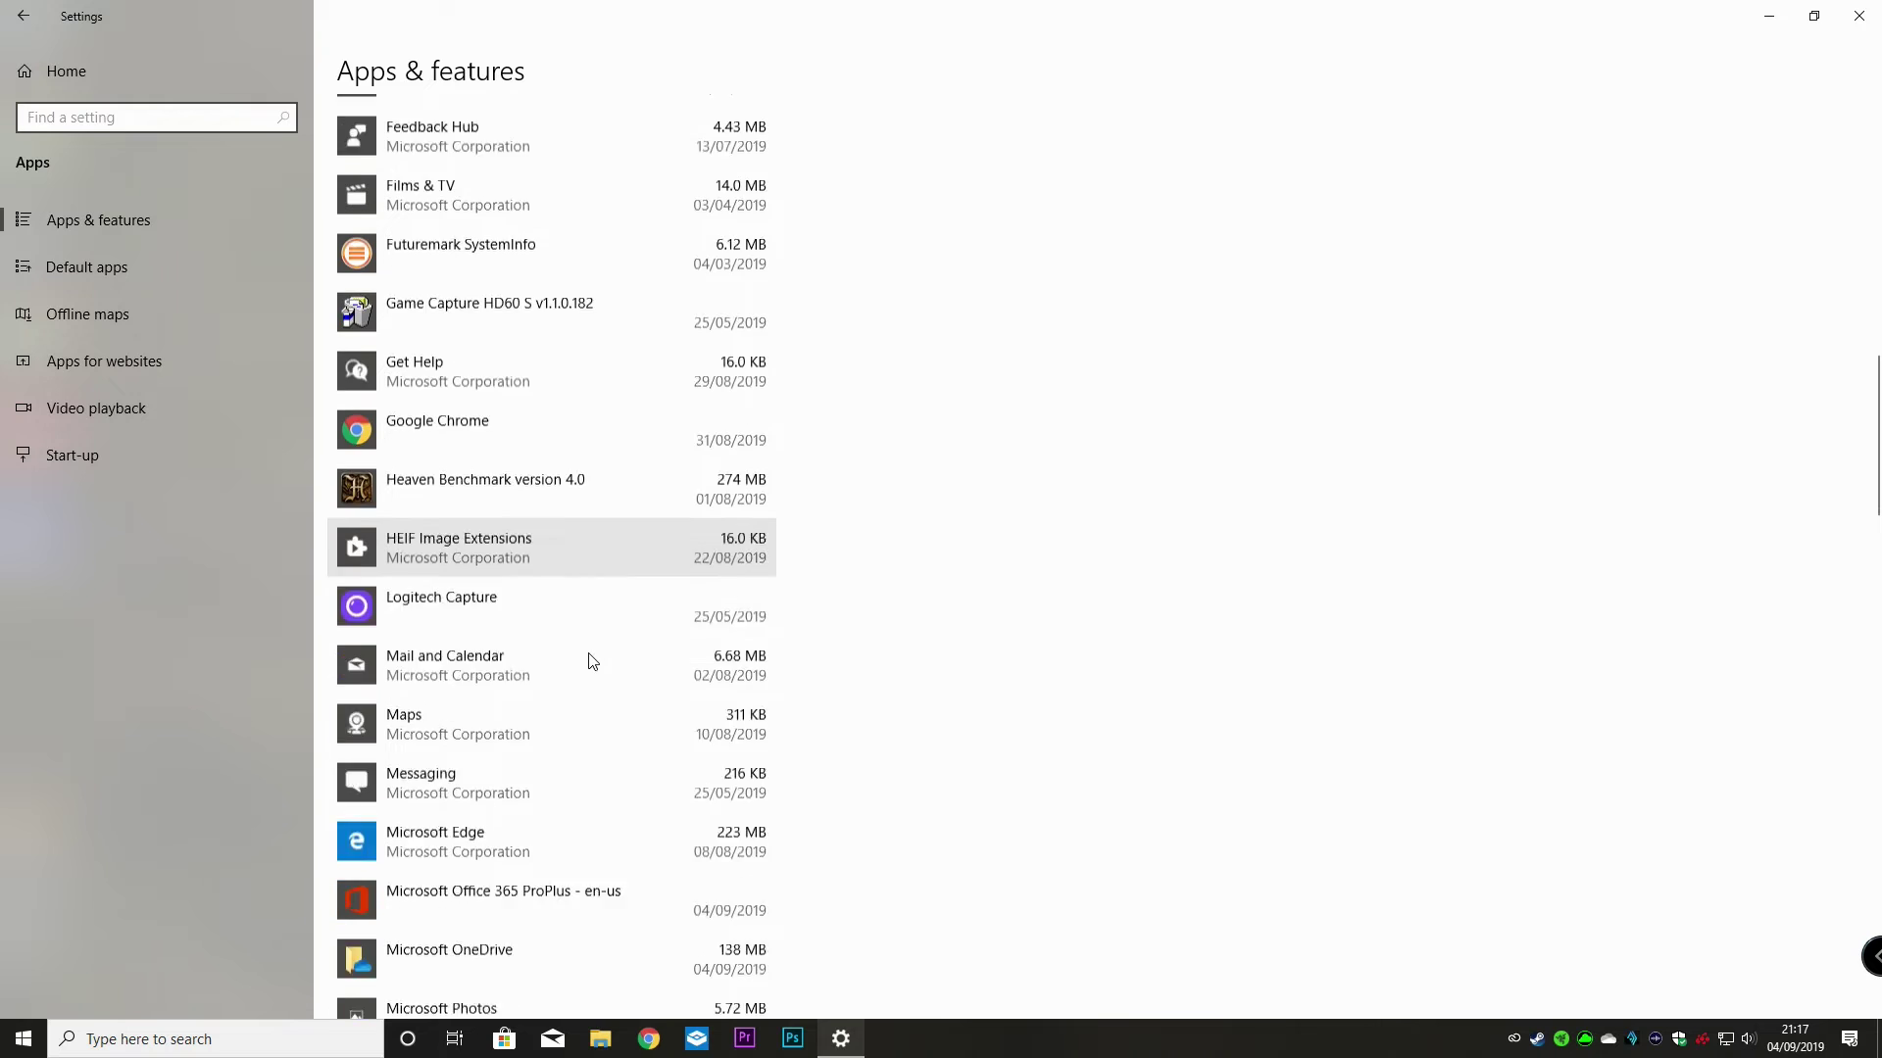
scroll(588, 652, "down", 3)
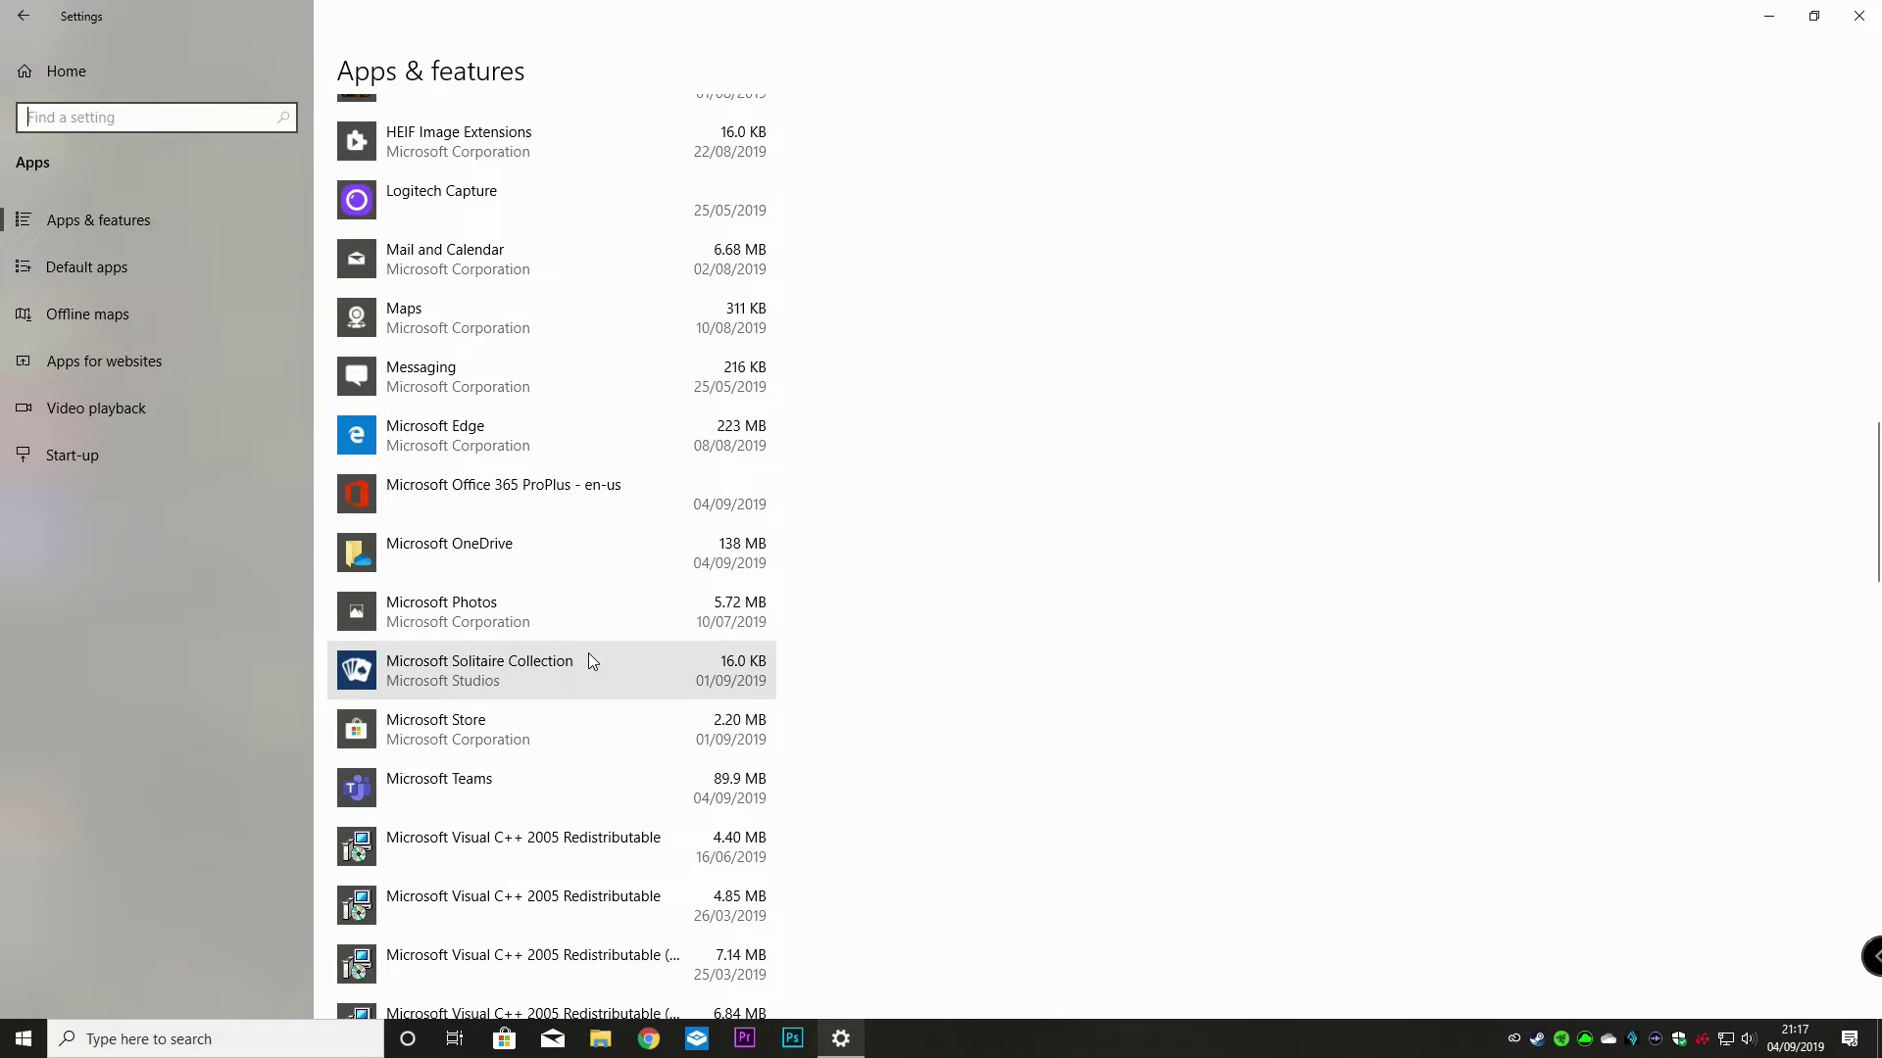
scroll(588, 652, "down", 2)
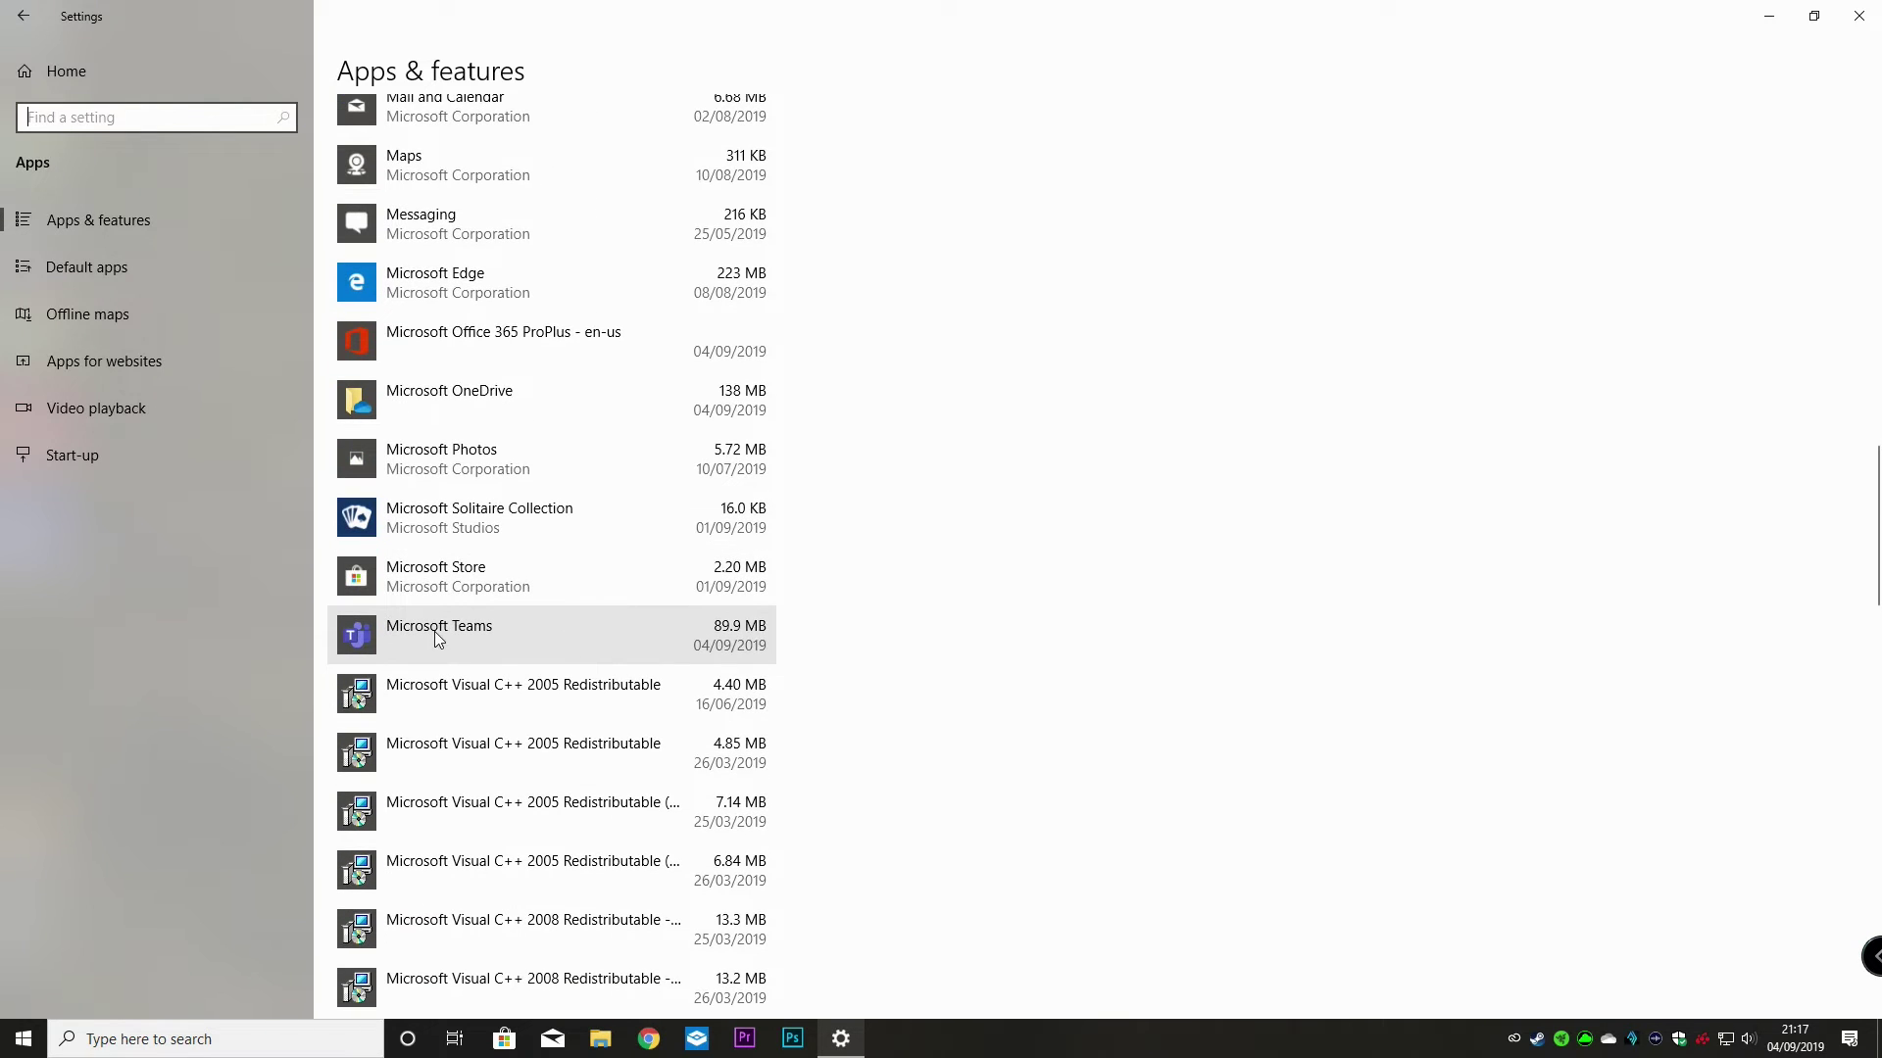
left_click(436, 635)
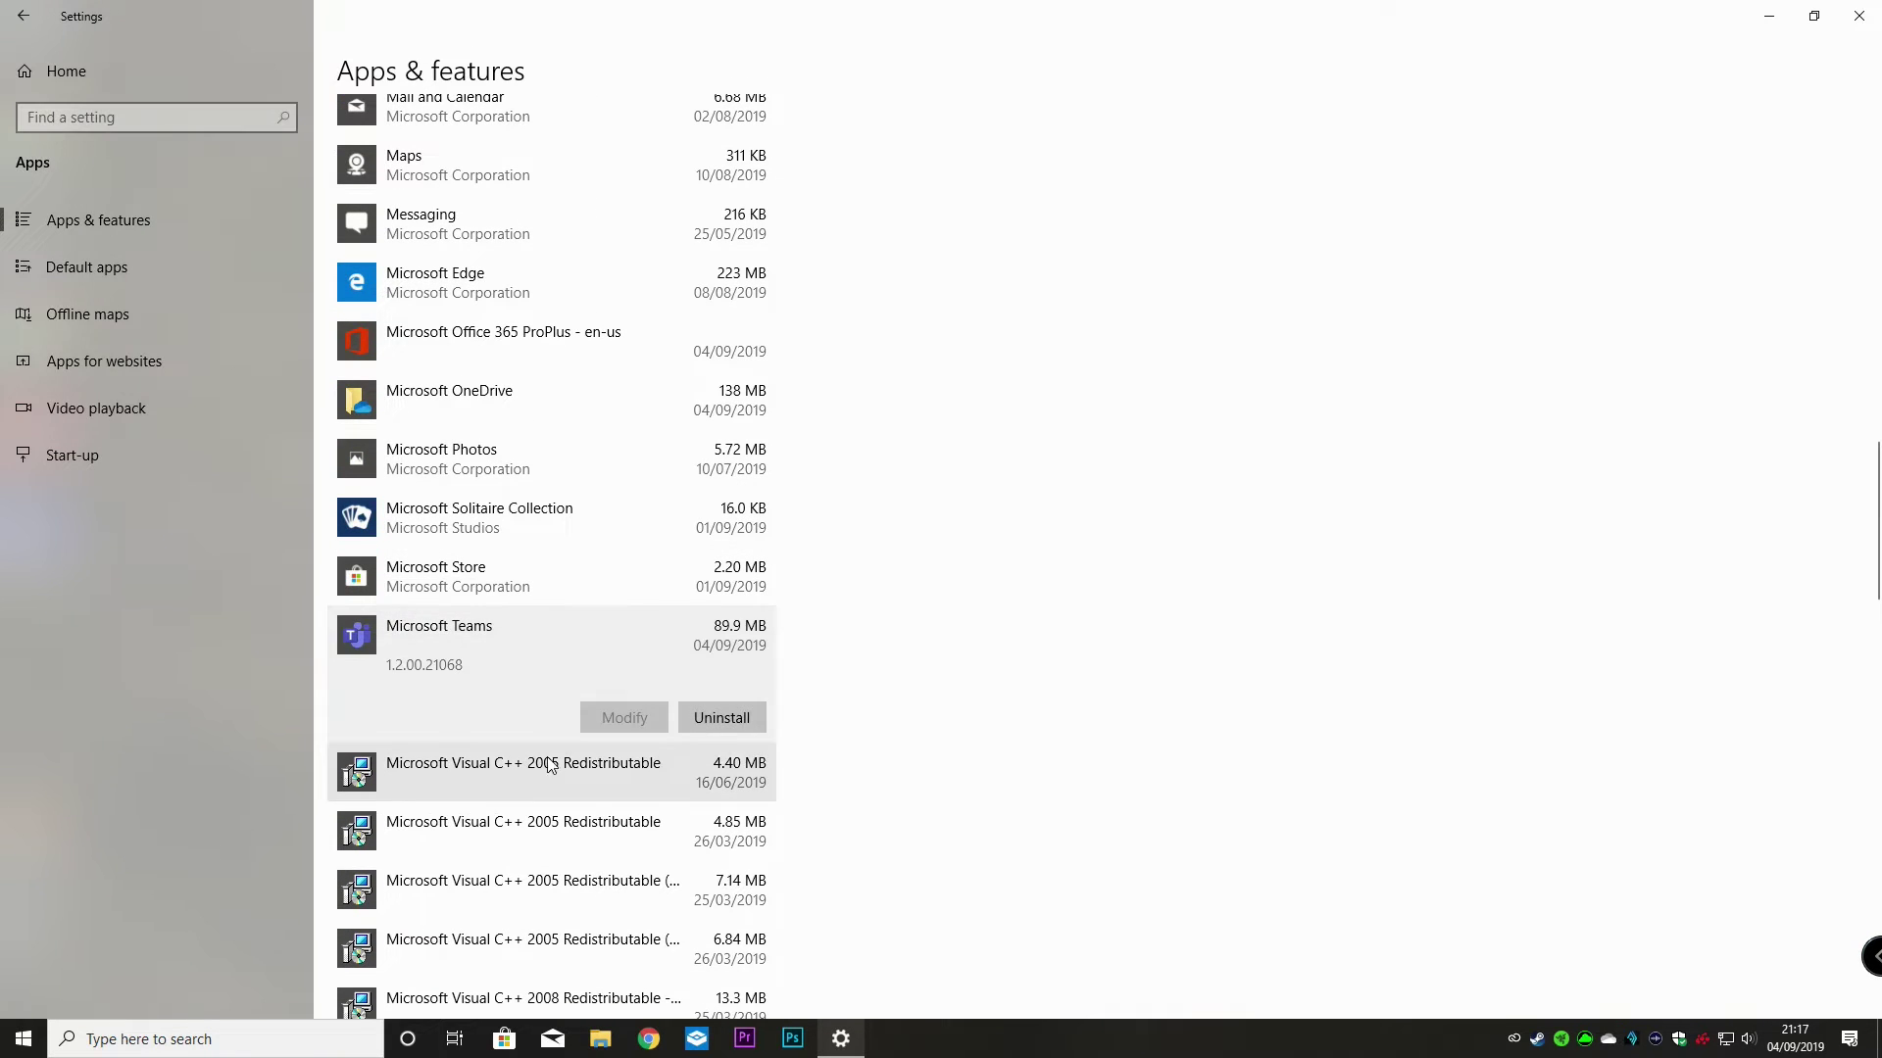
left_click(719, 722)
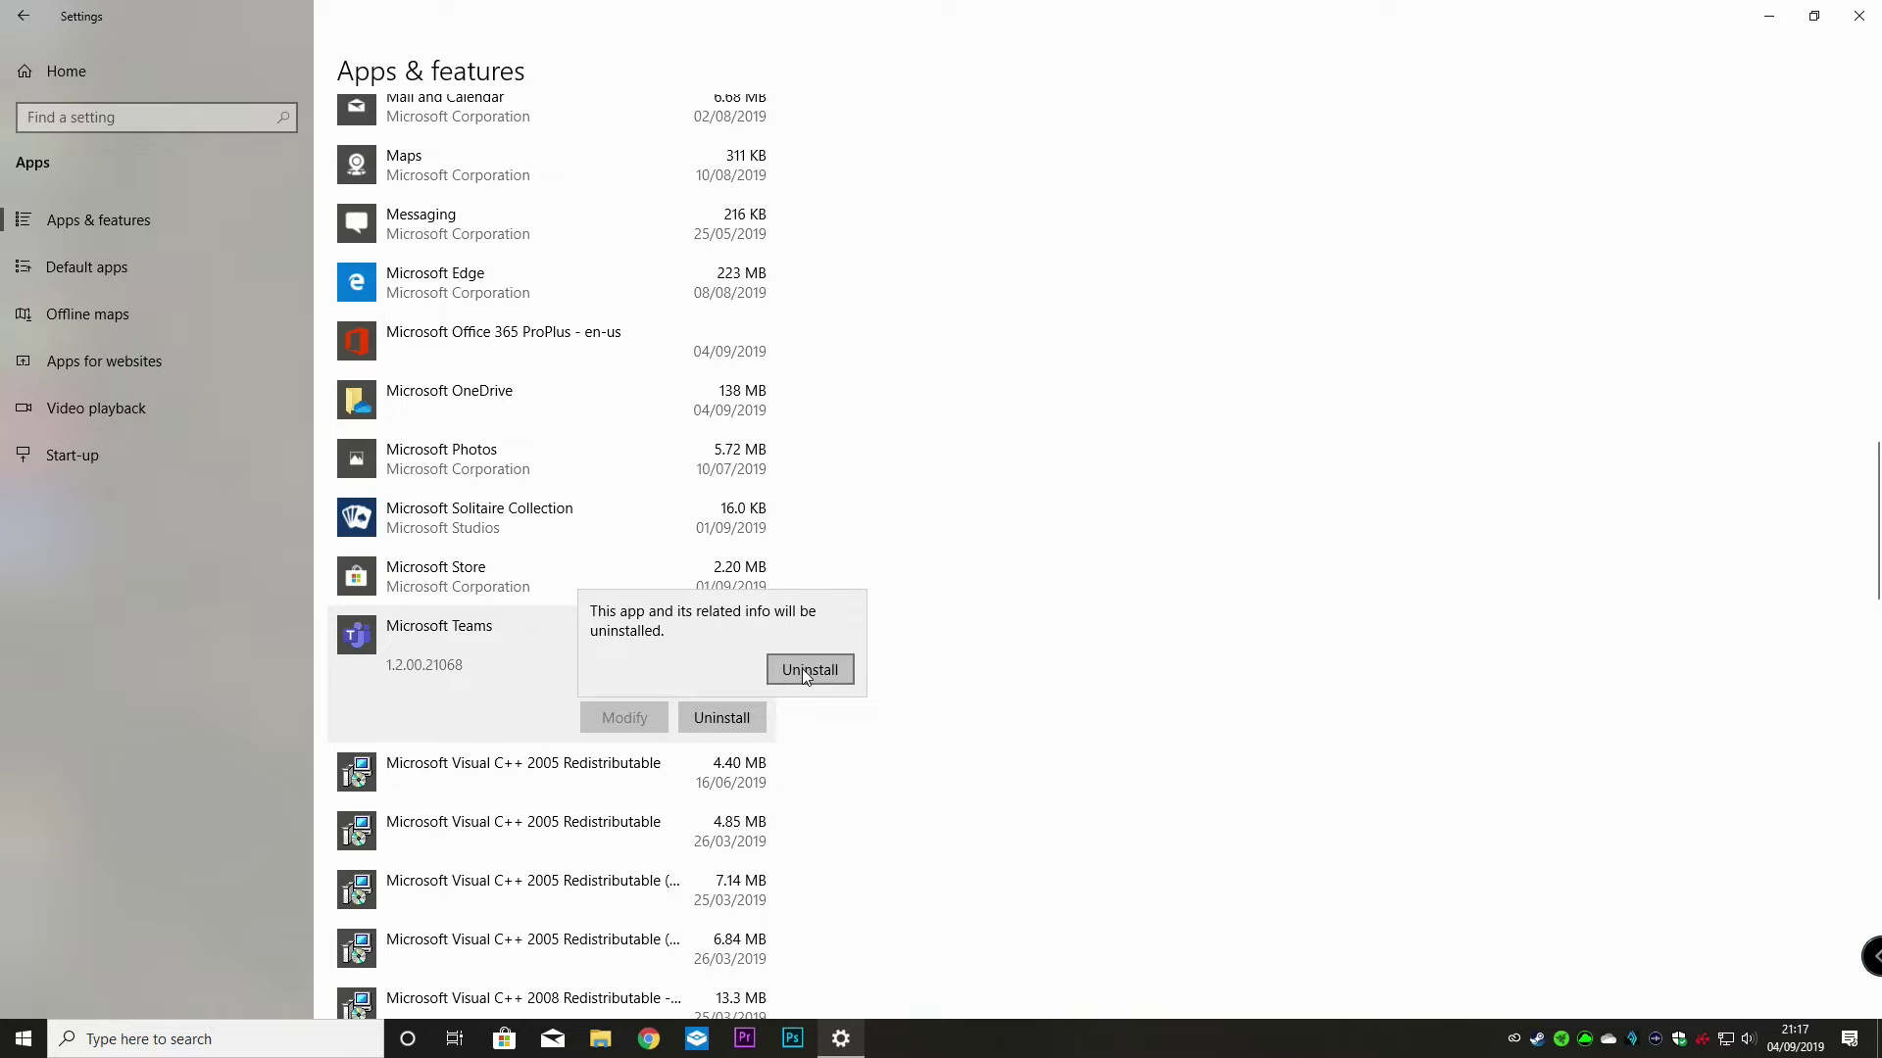
left_click(802, 669)
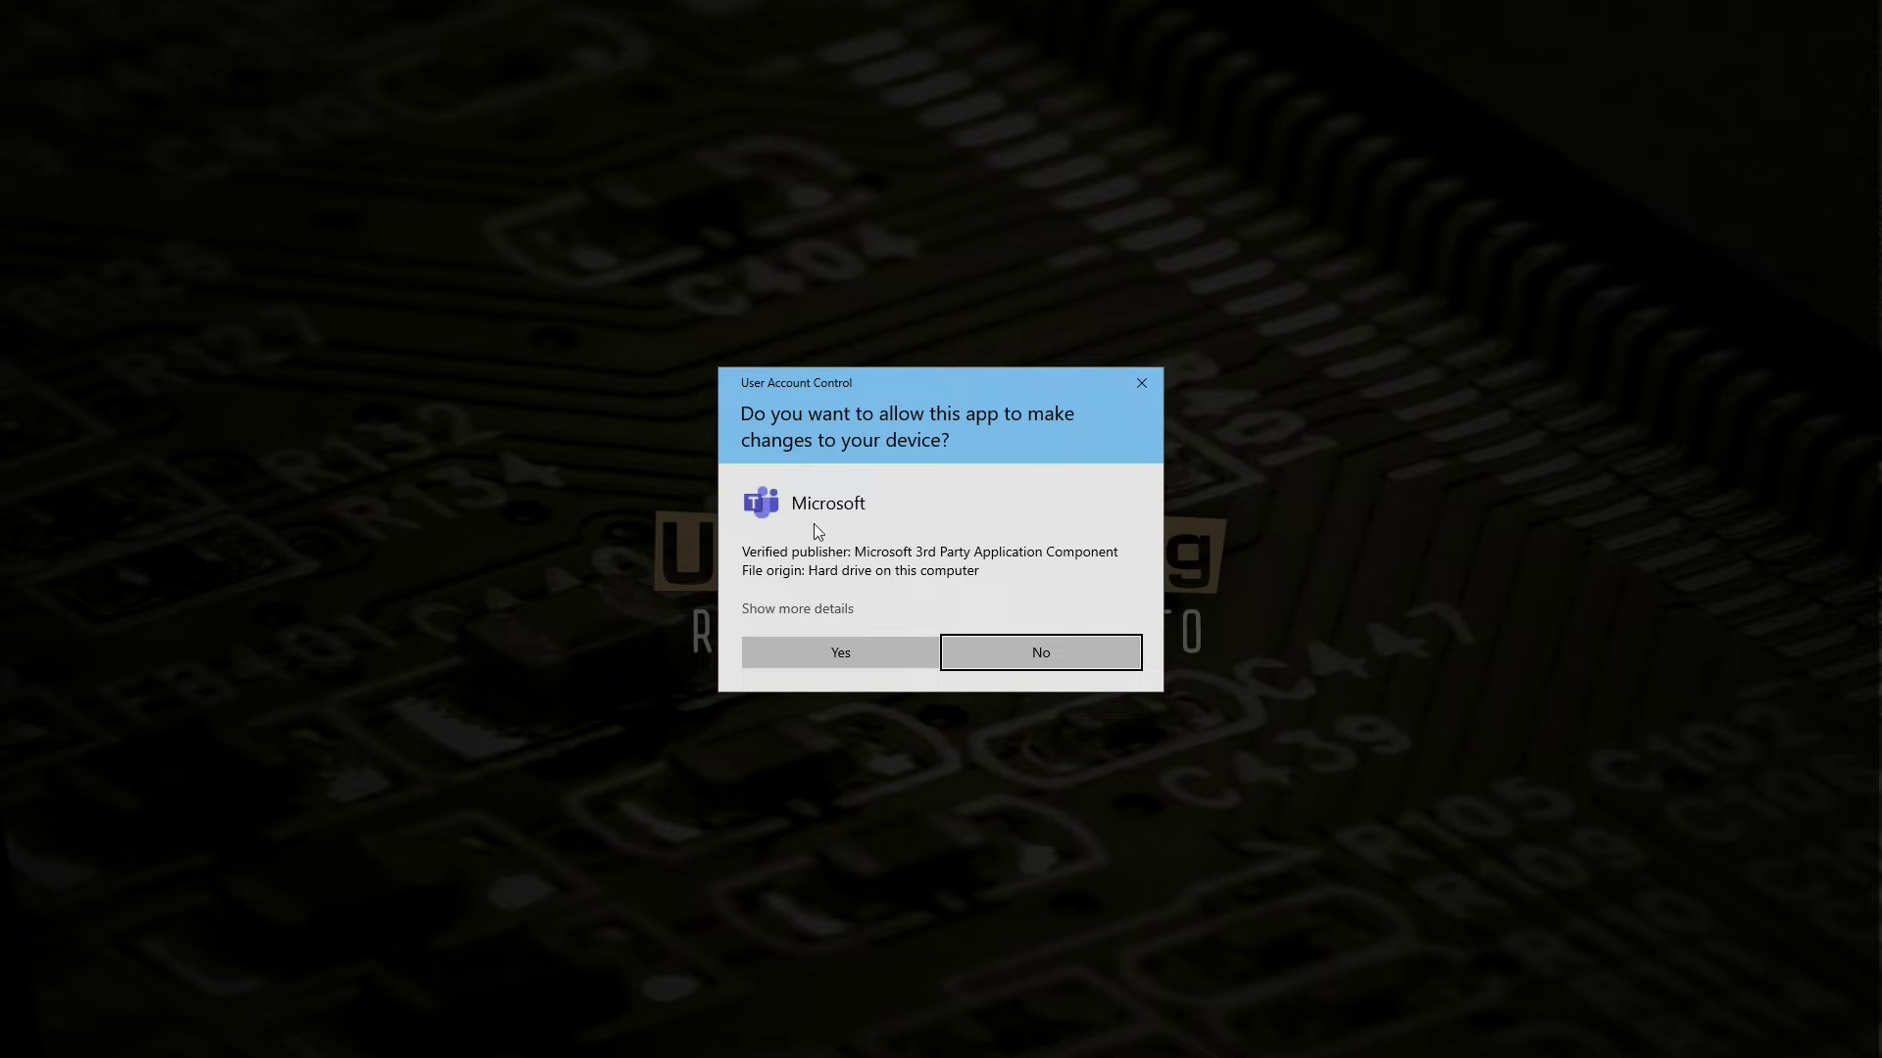
left_click(811, 648)
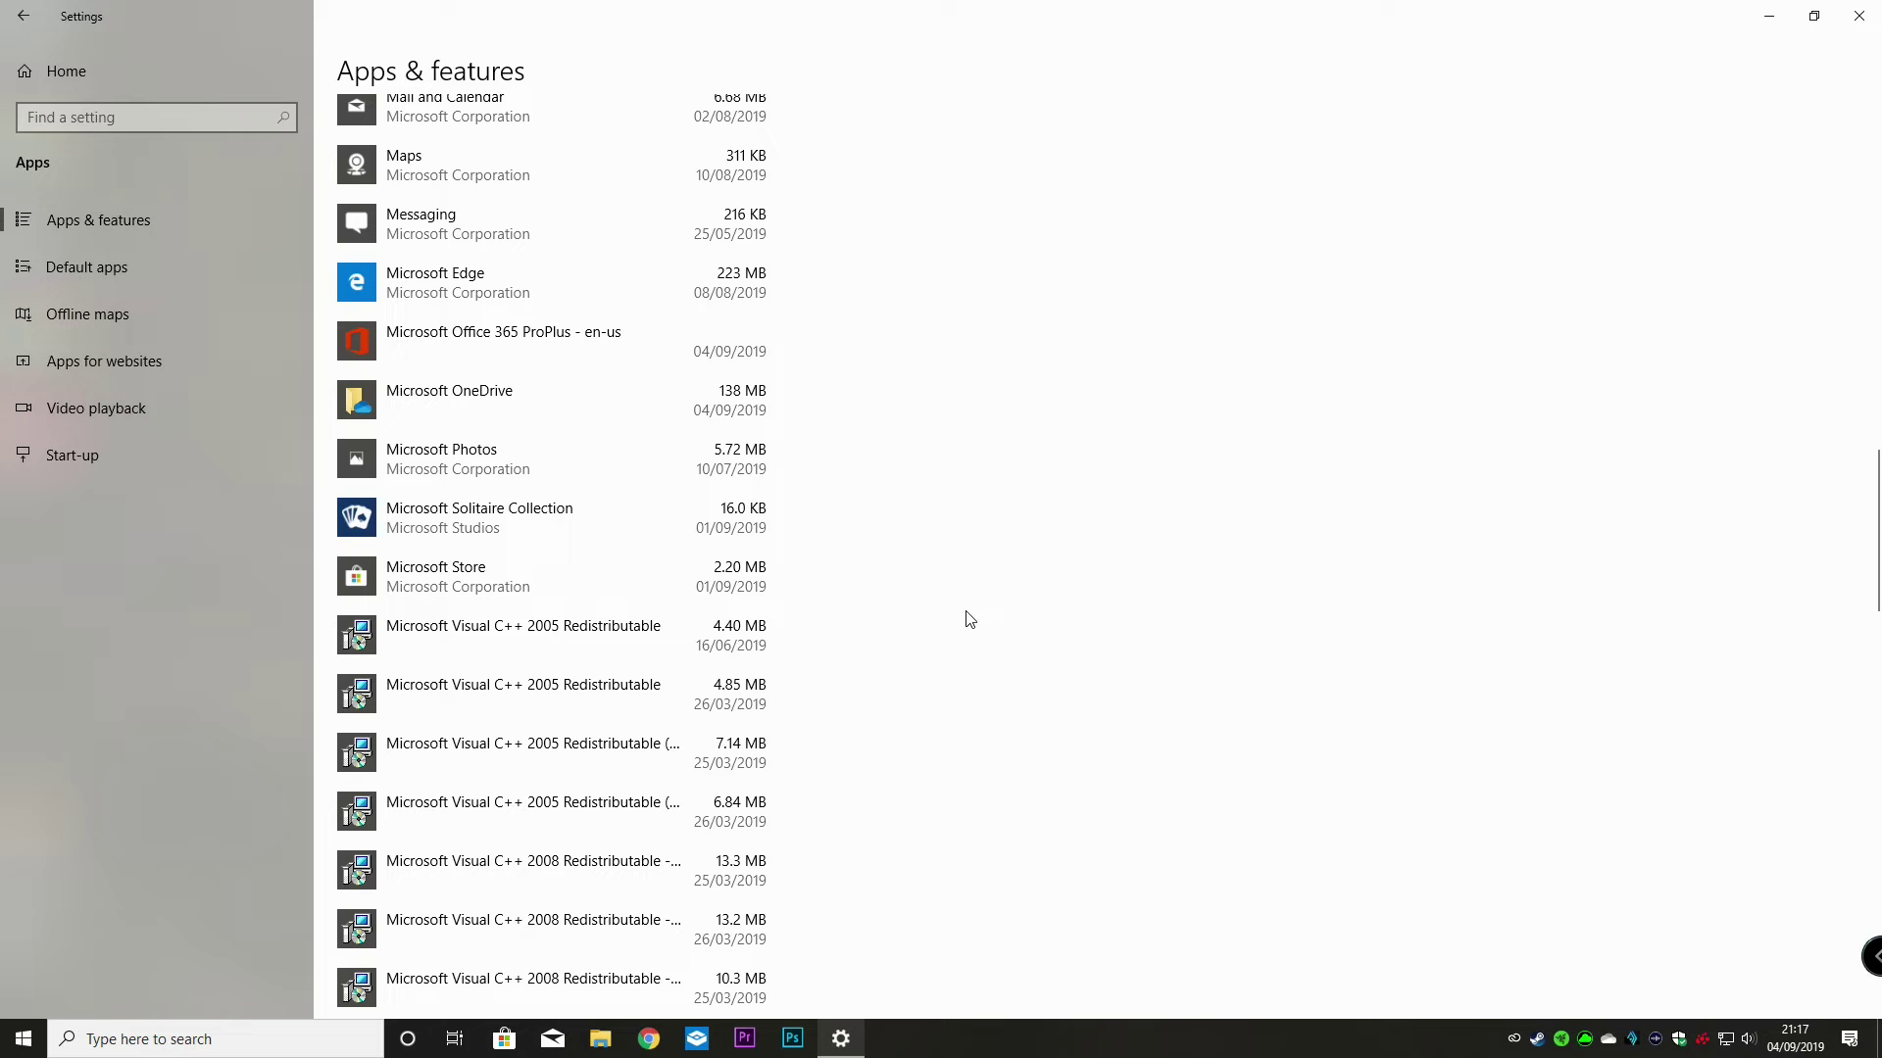
Uninstall the Teams Machine-Wide Installer, allow it to make changes to the device, and close Settings
scroll(960, 689, "down", 10)
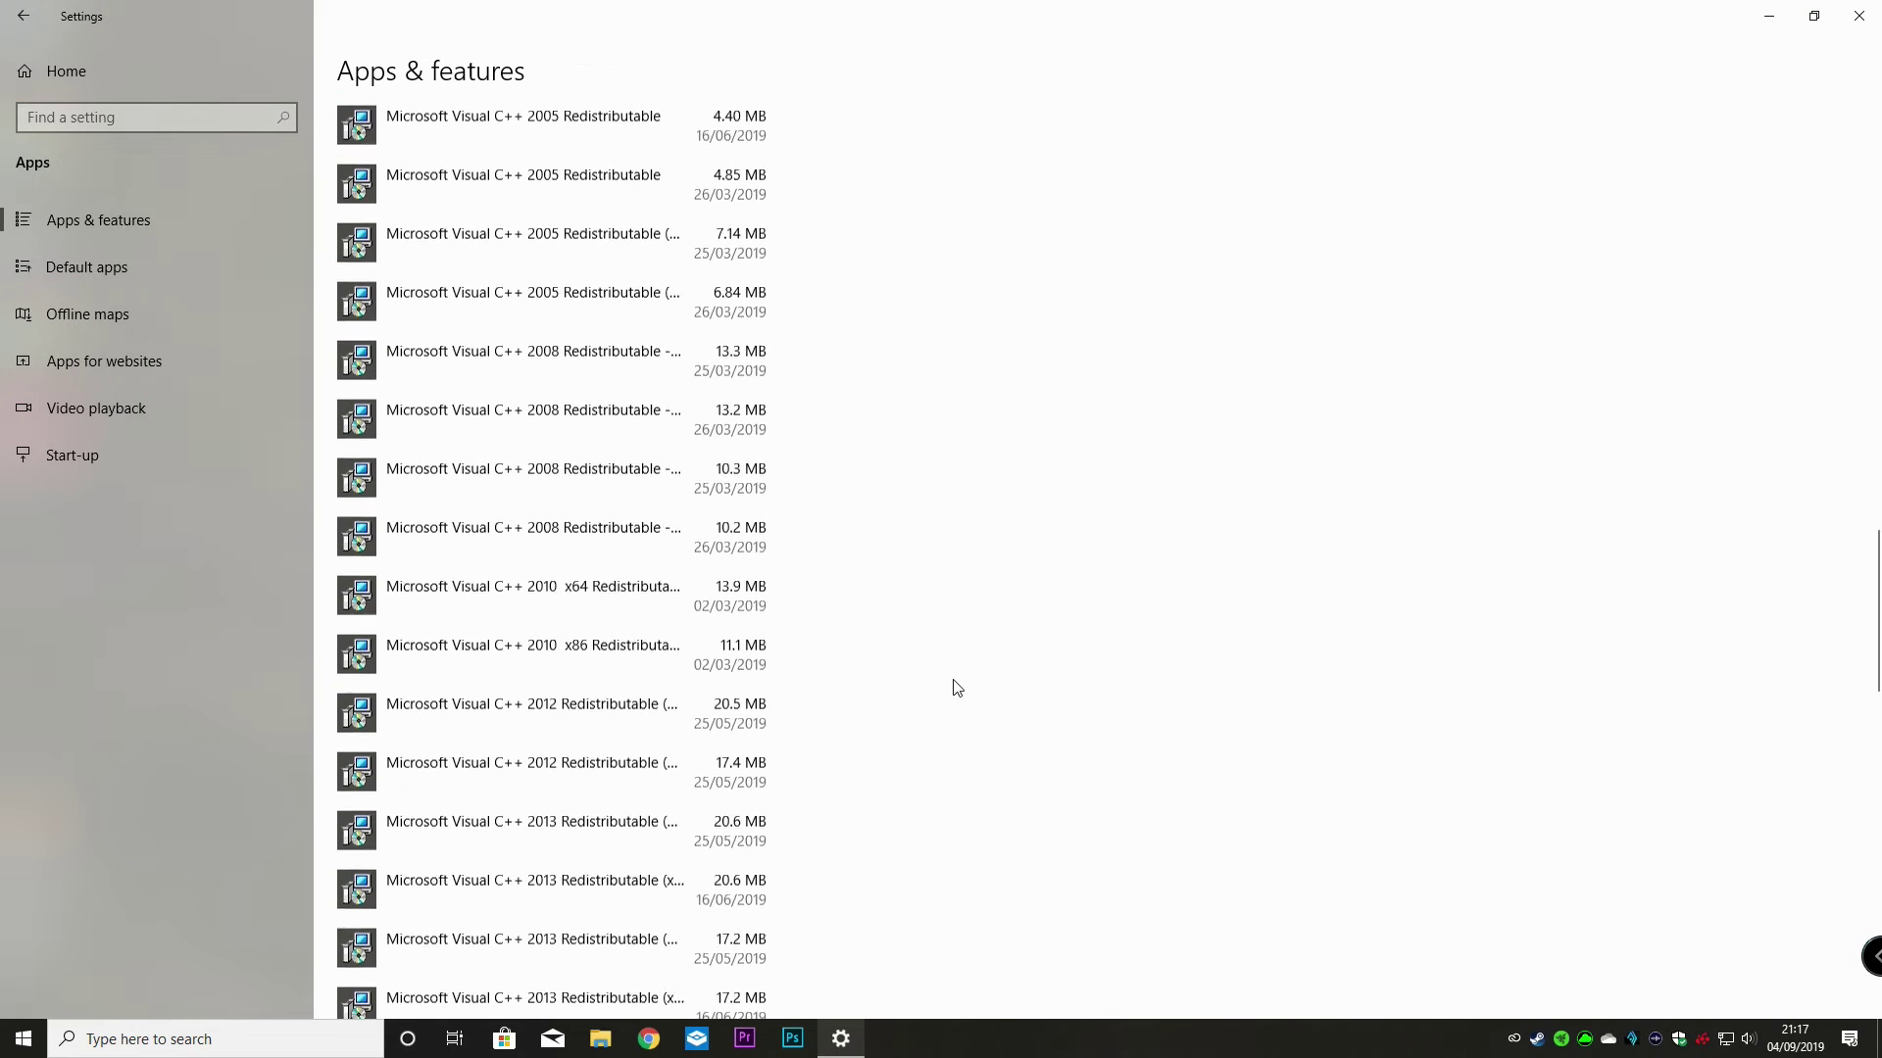
scroll(958, 688, "down", 7)
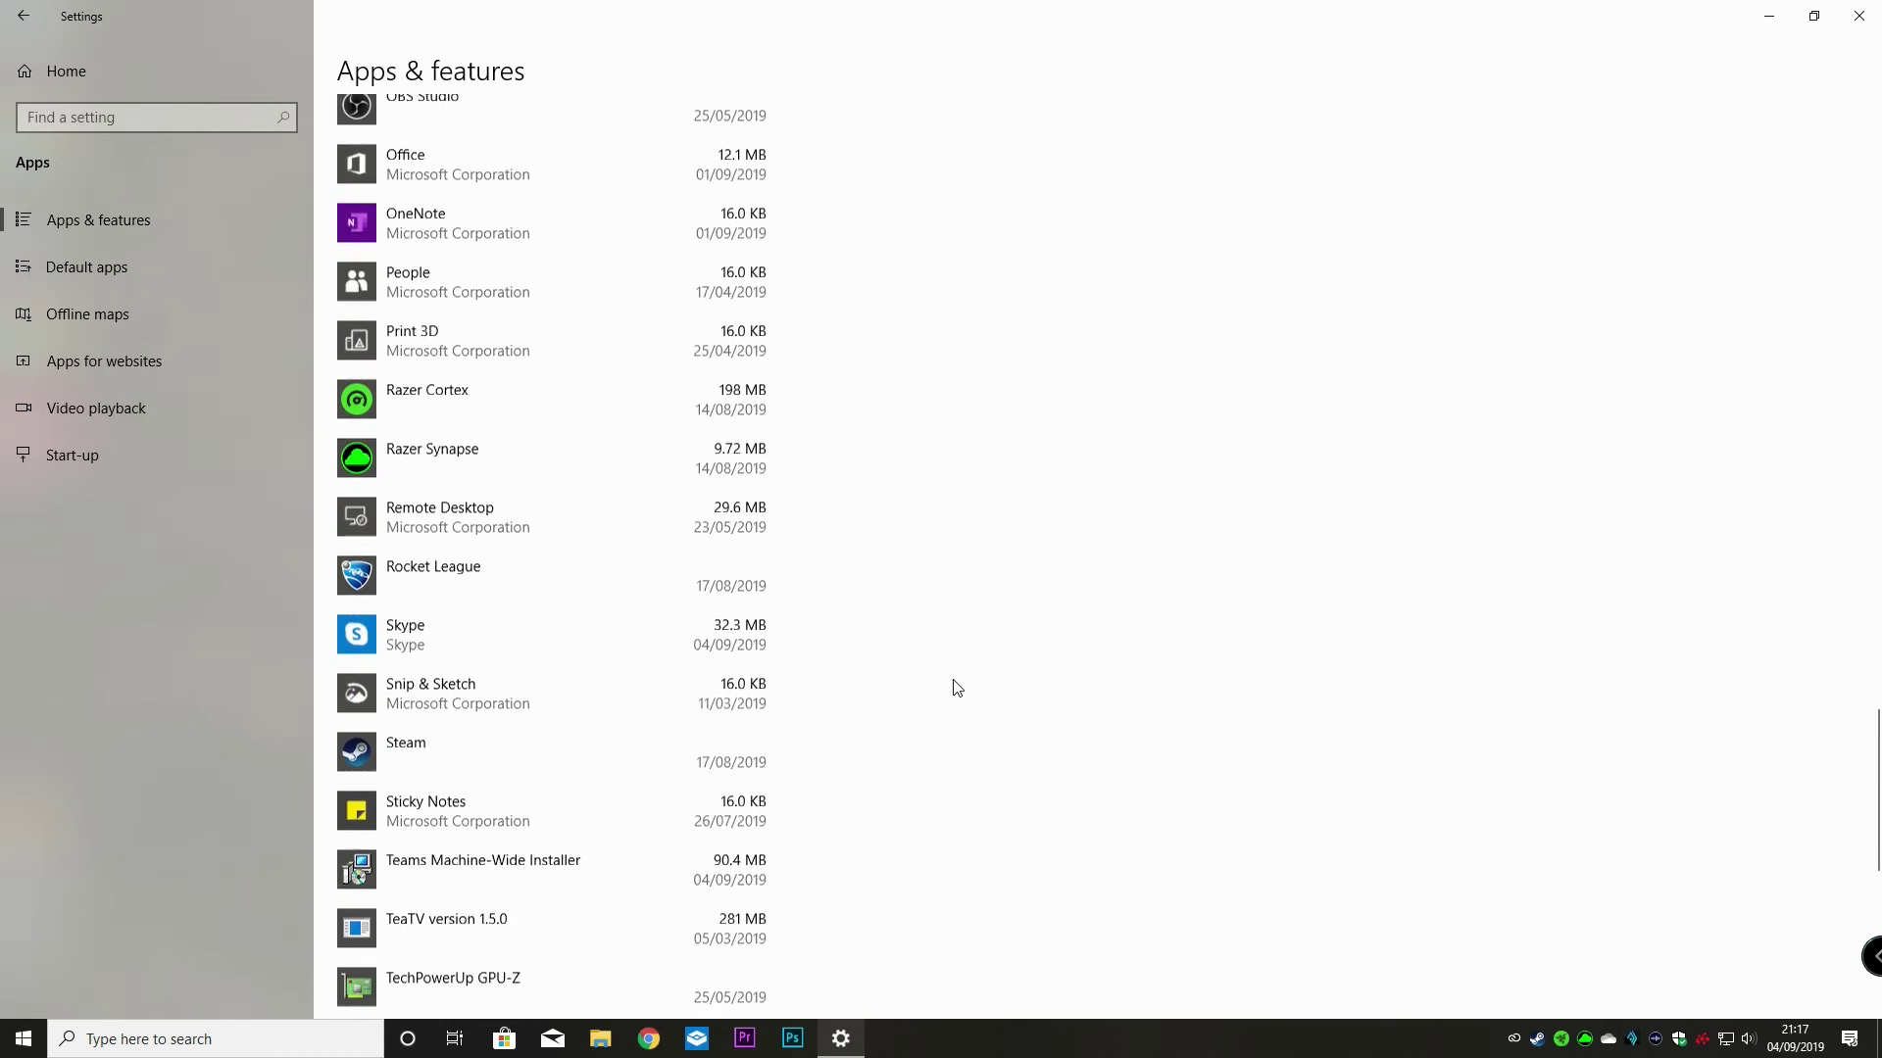
scroll(957, 688, "down", 2)
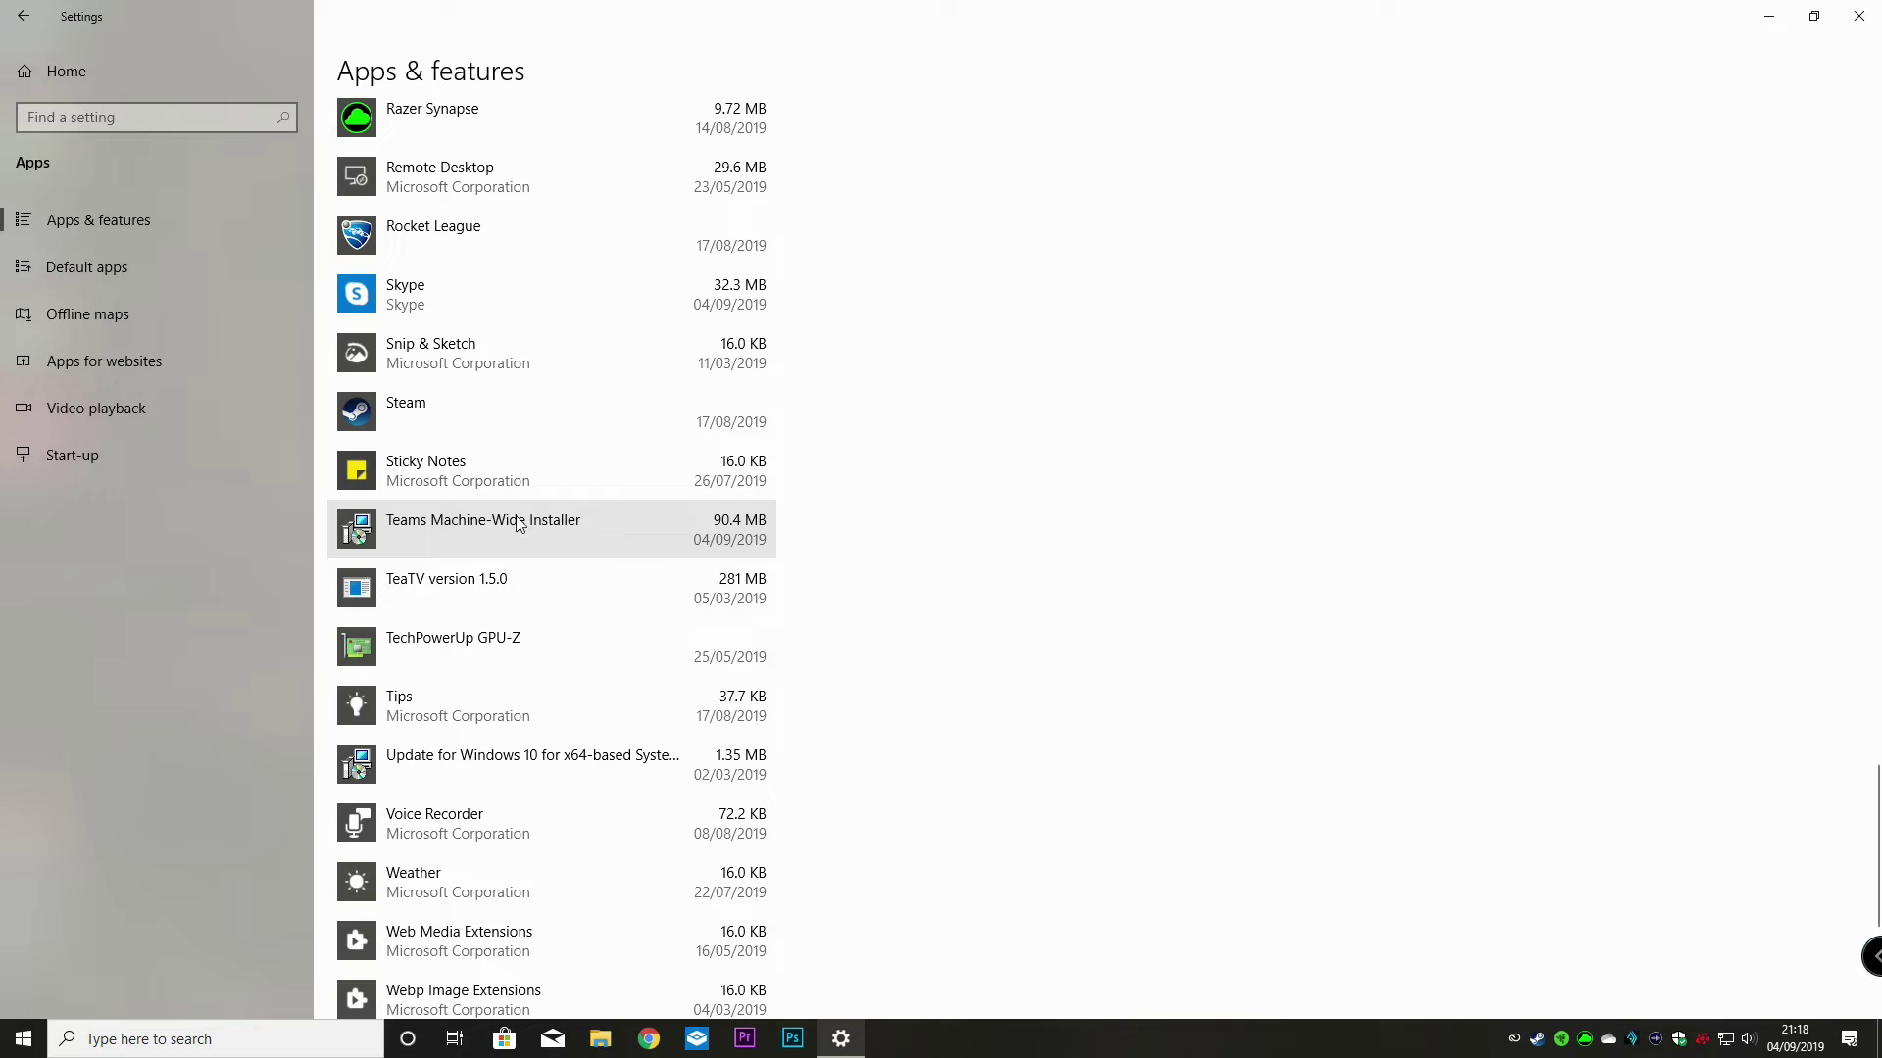
left_click(459, 529)
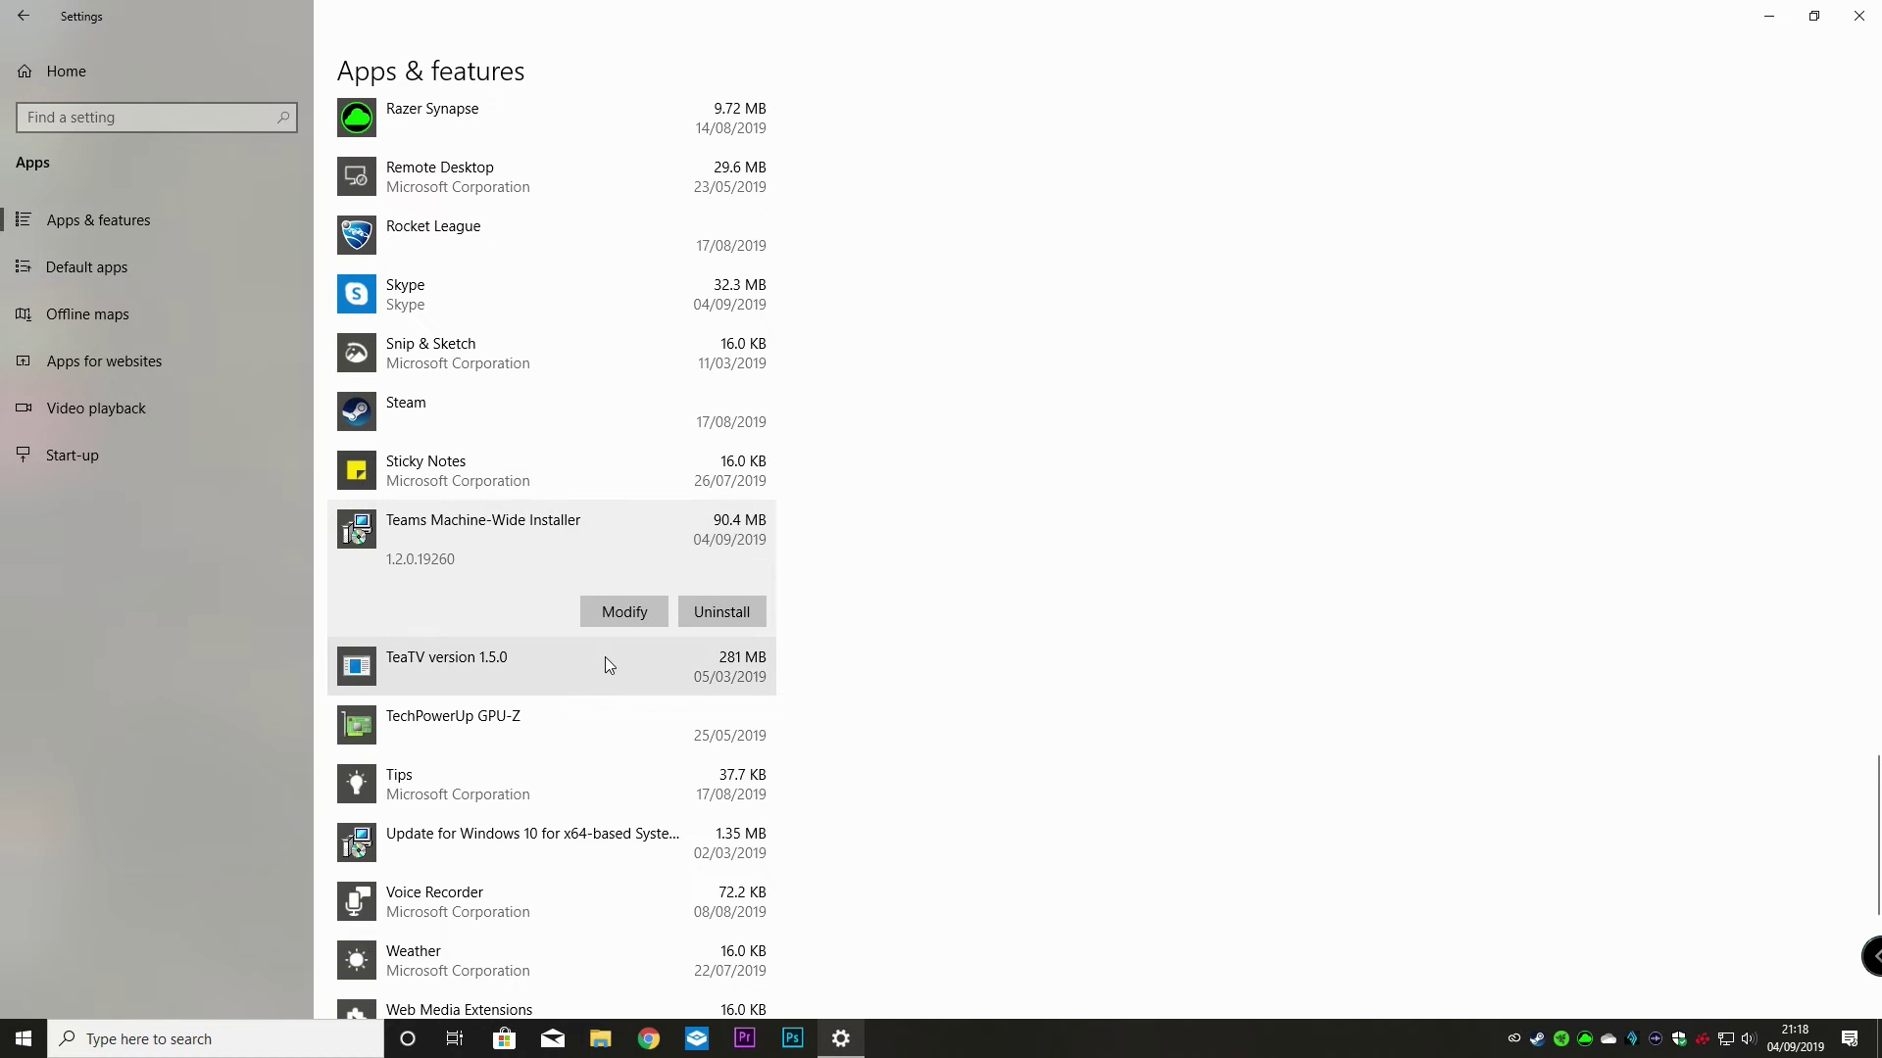
left_click(725, 611)
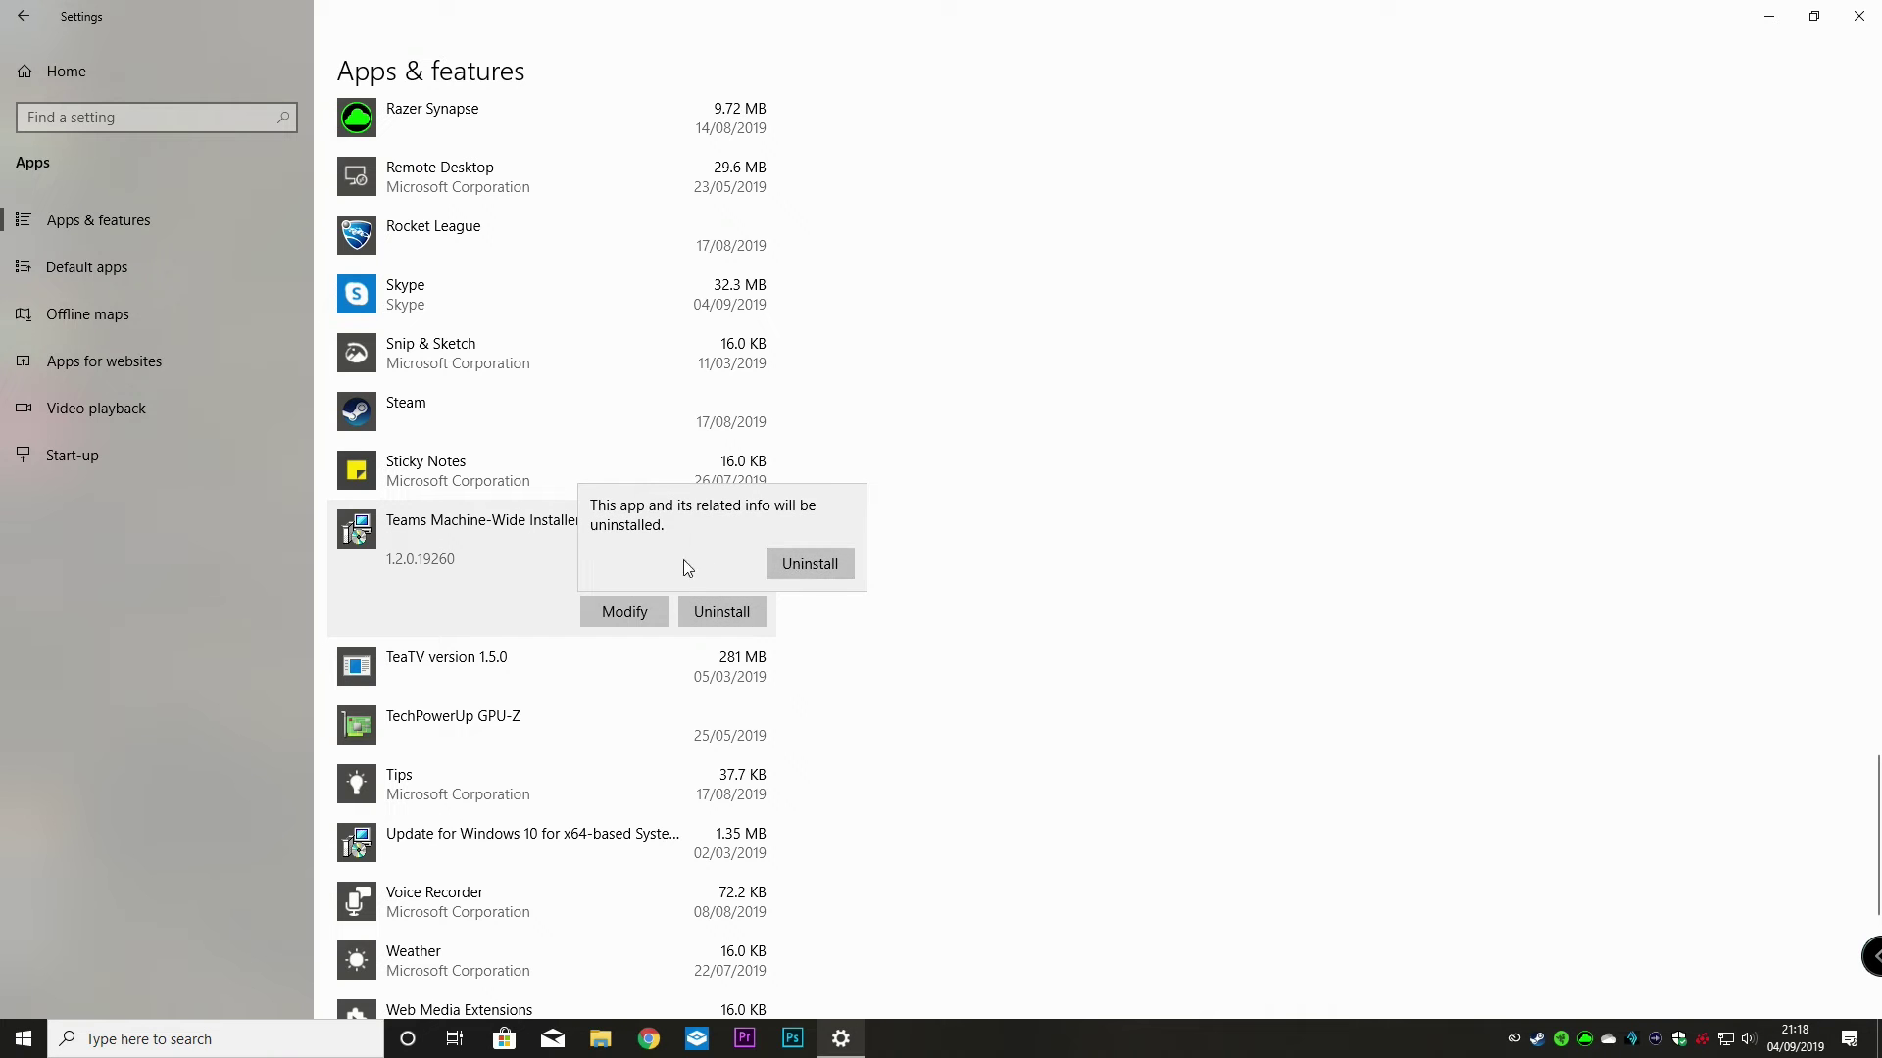
left_click(802, 566)
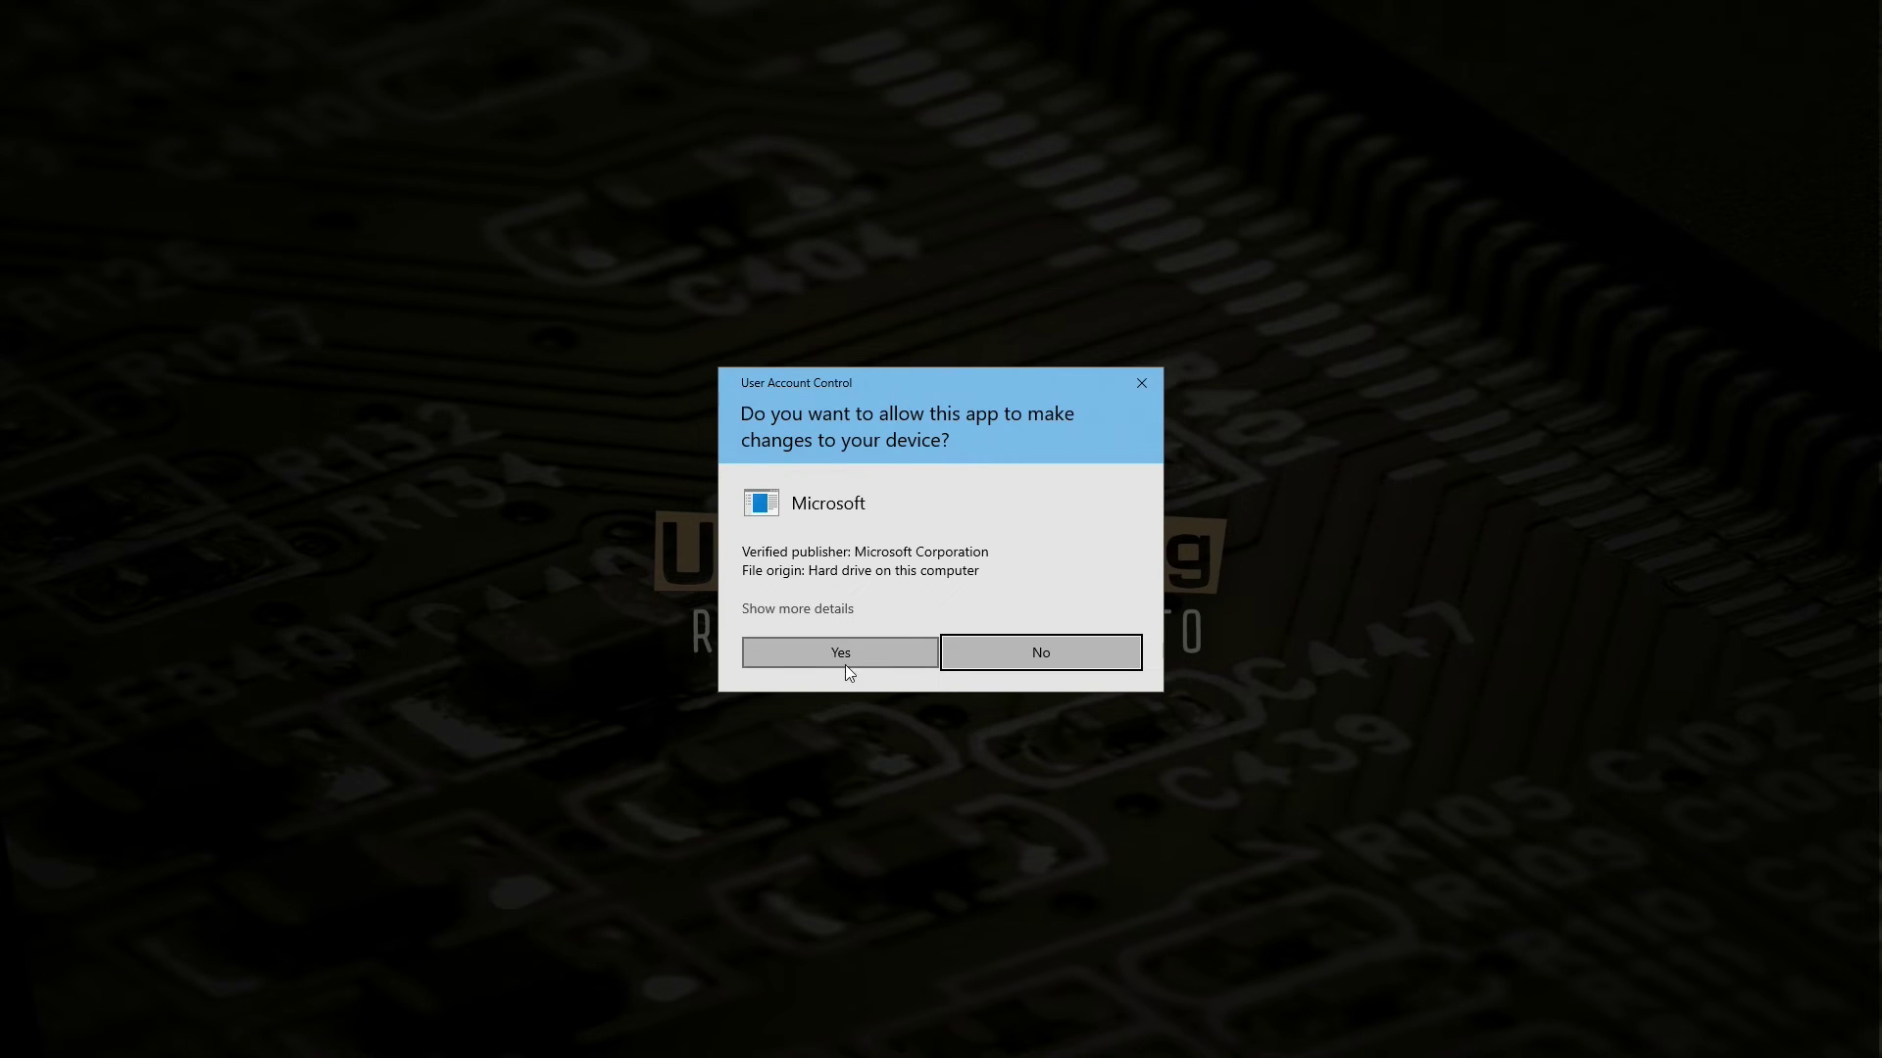
left_click(855, 649)
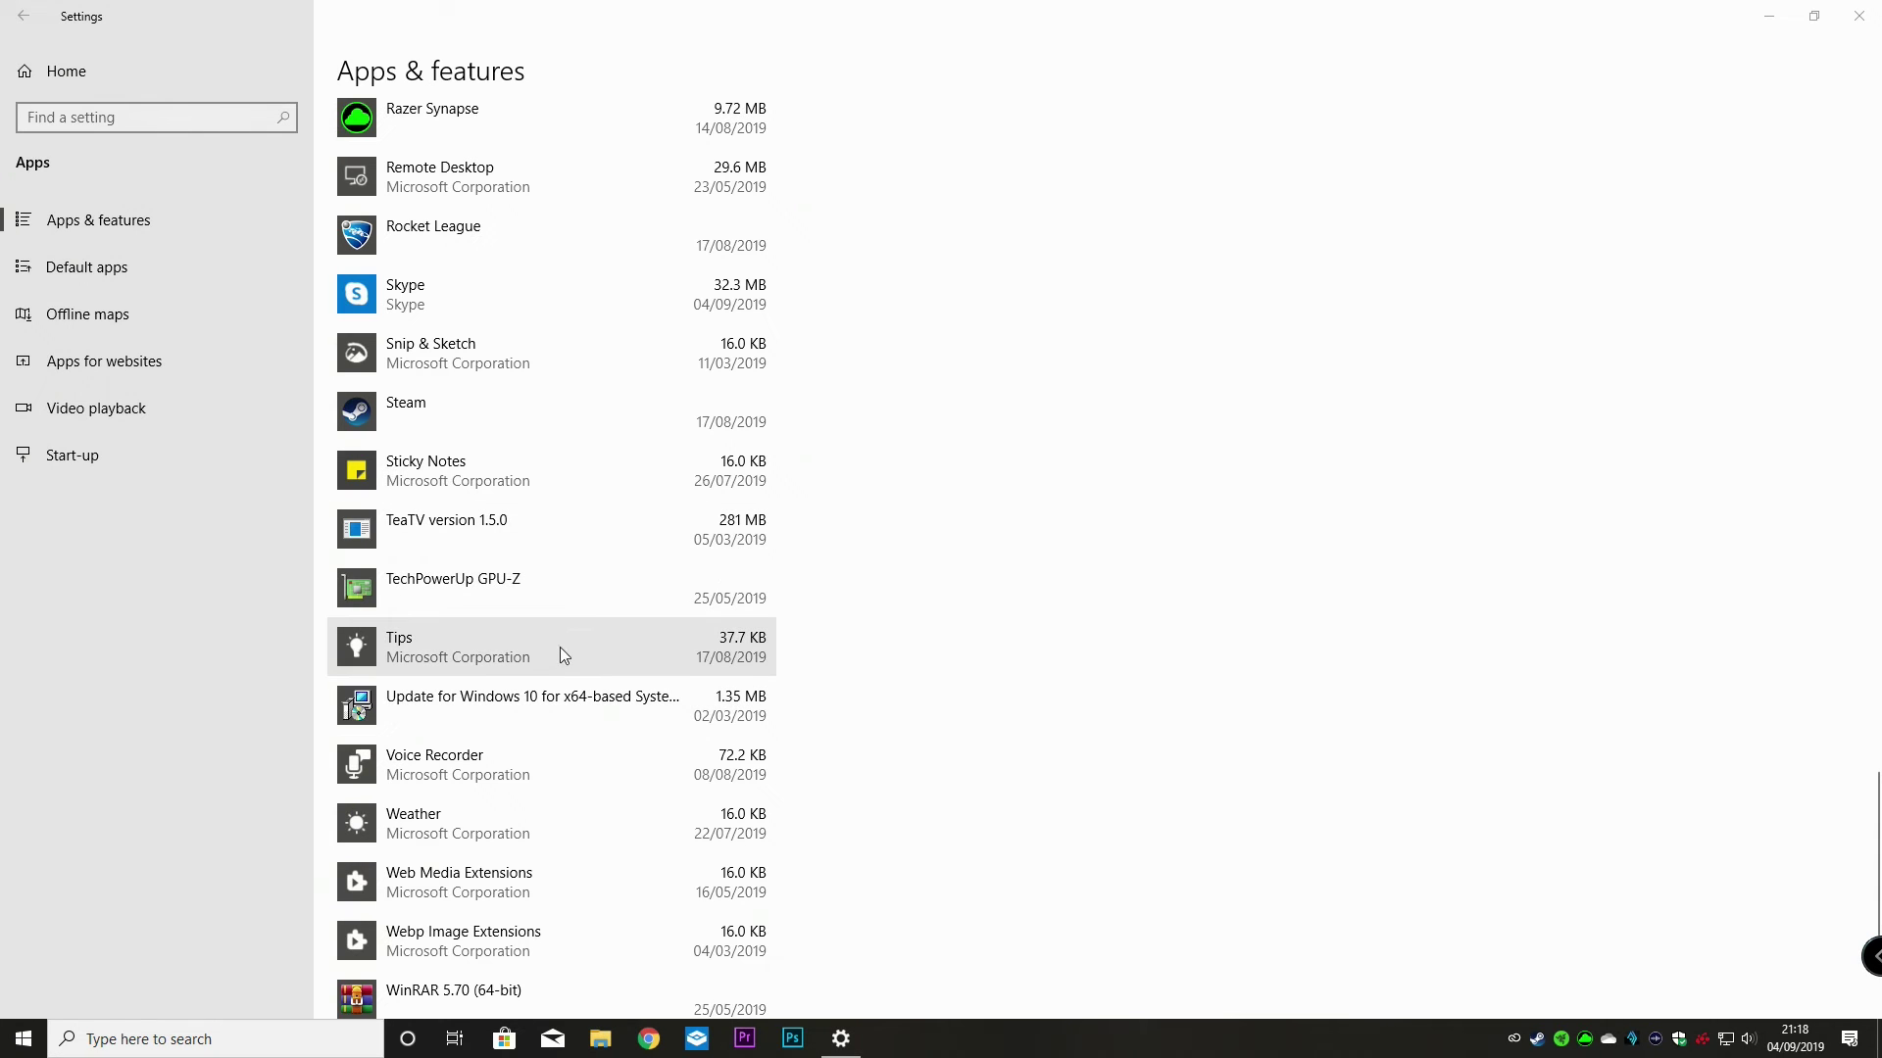
left_click(1860, 15)
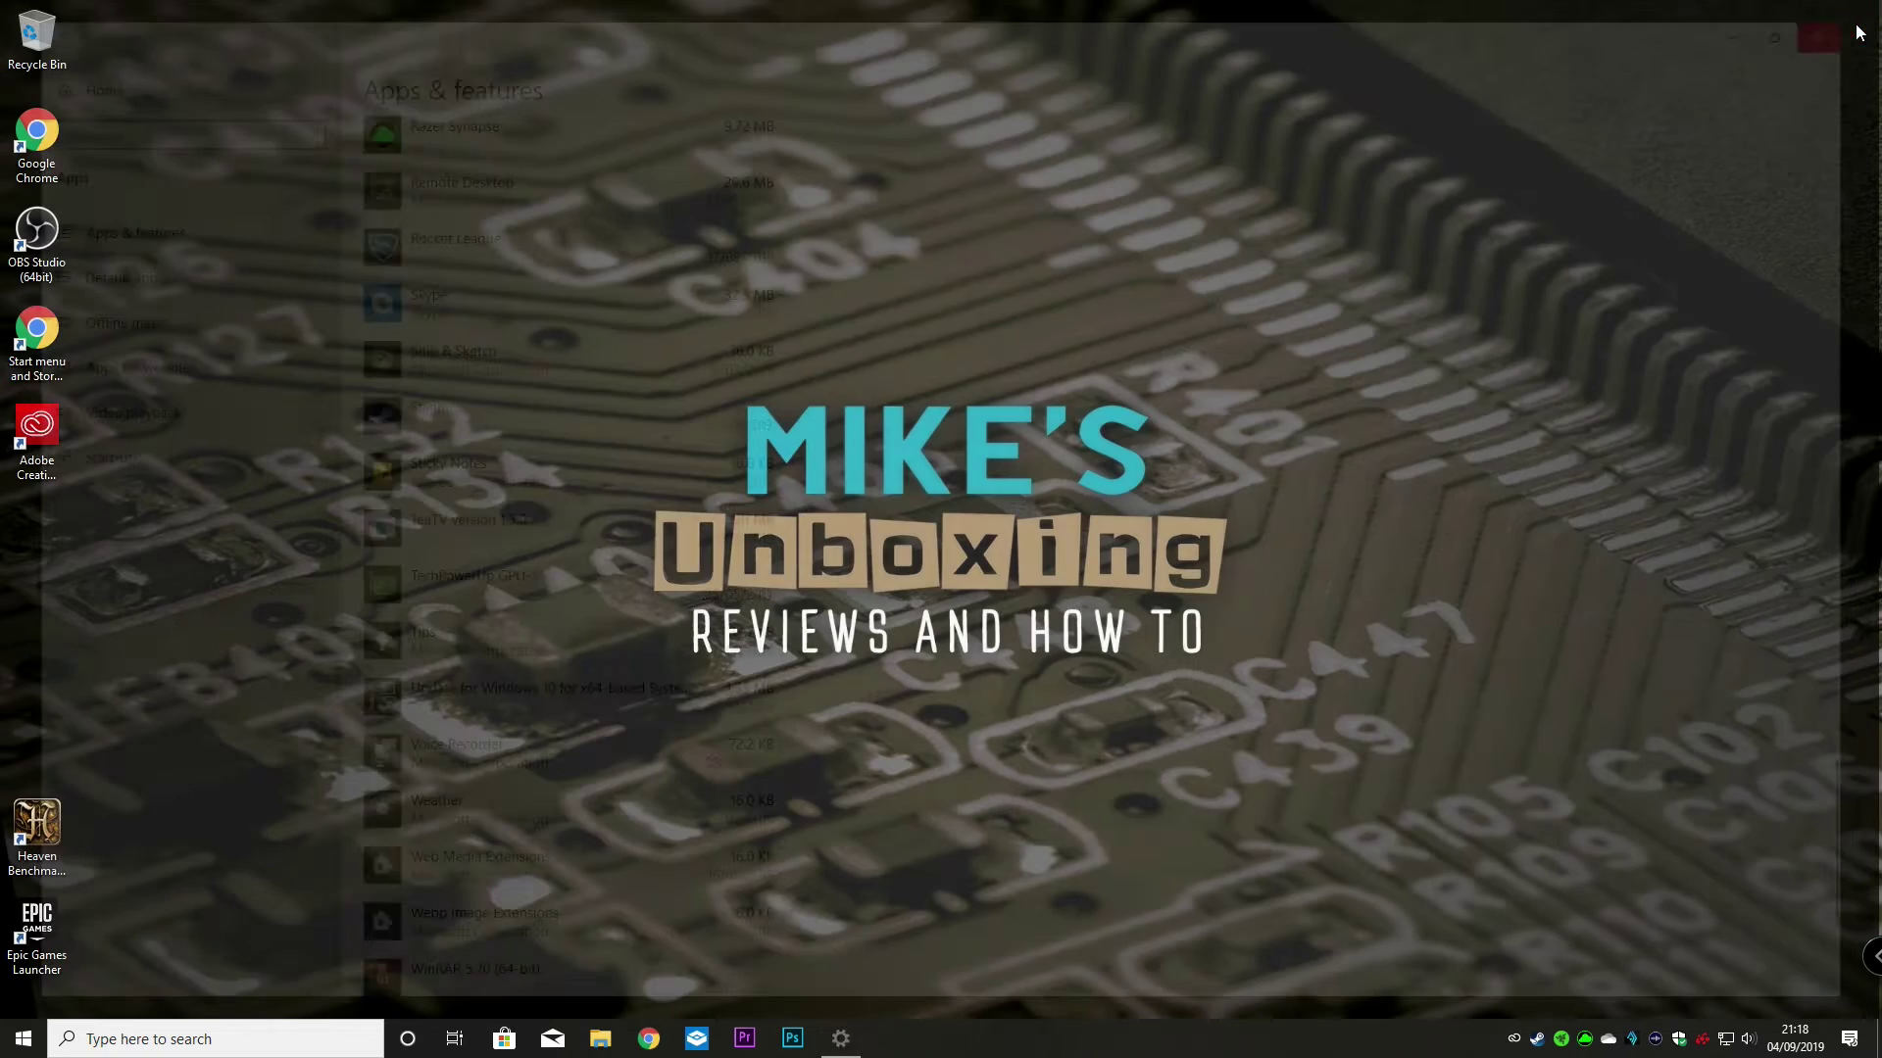
Search This PC in File Explorer for "teams"
left_click(601, 1042)
left_click(841, 295)
type("teams")
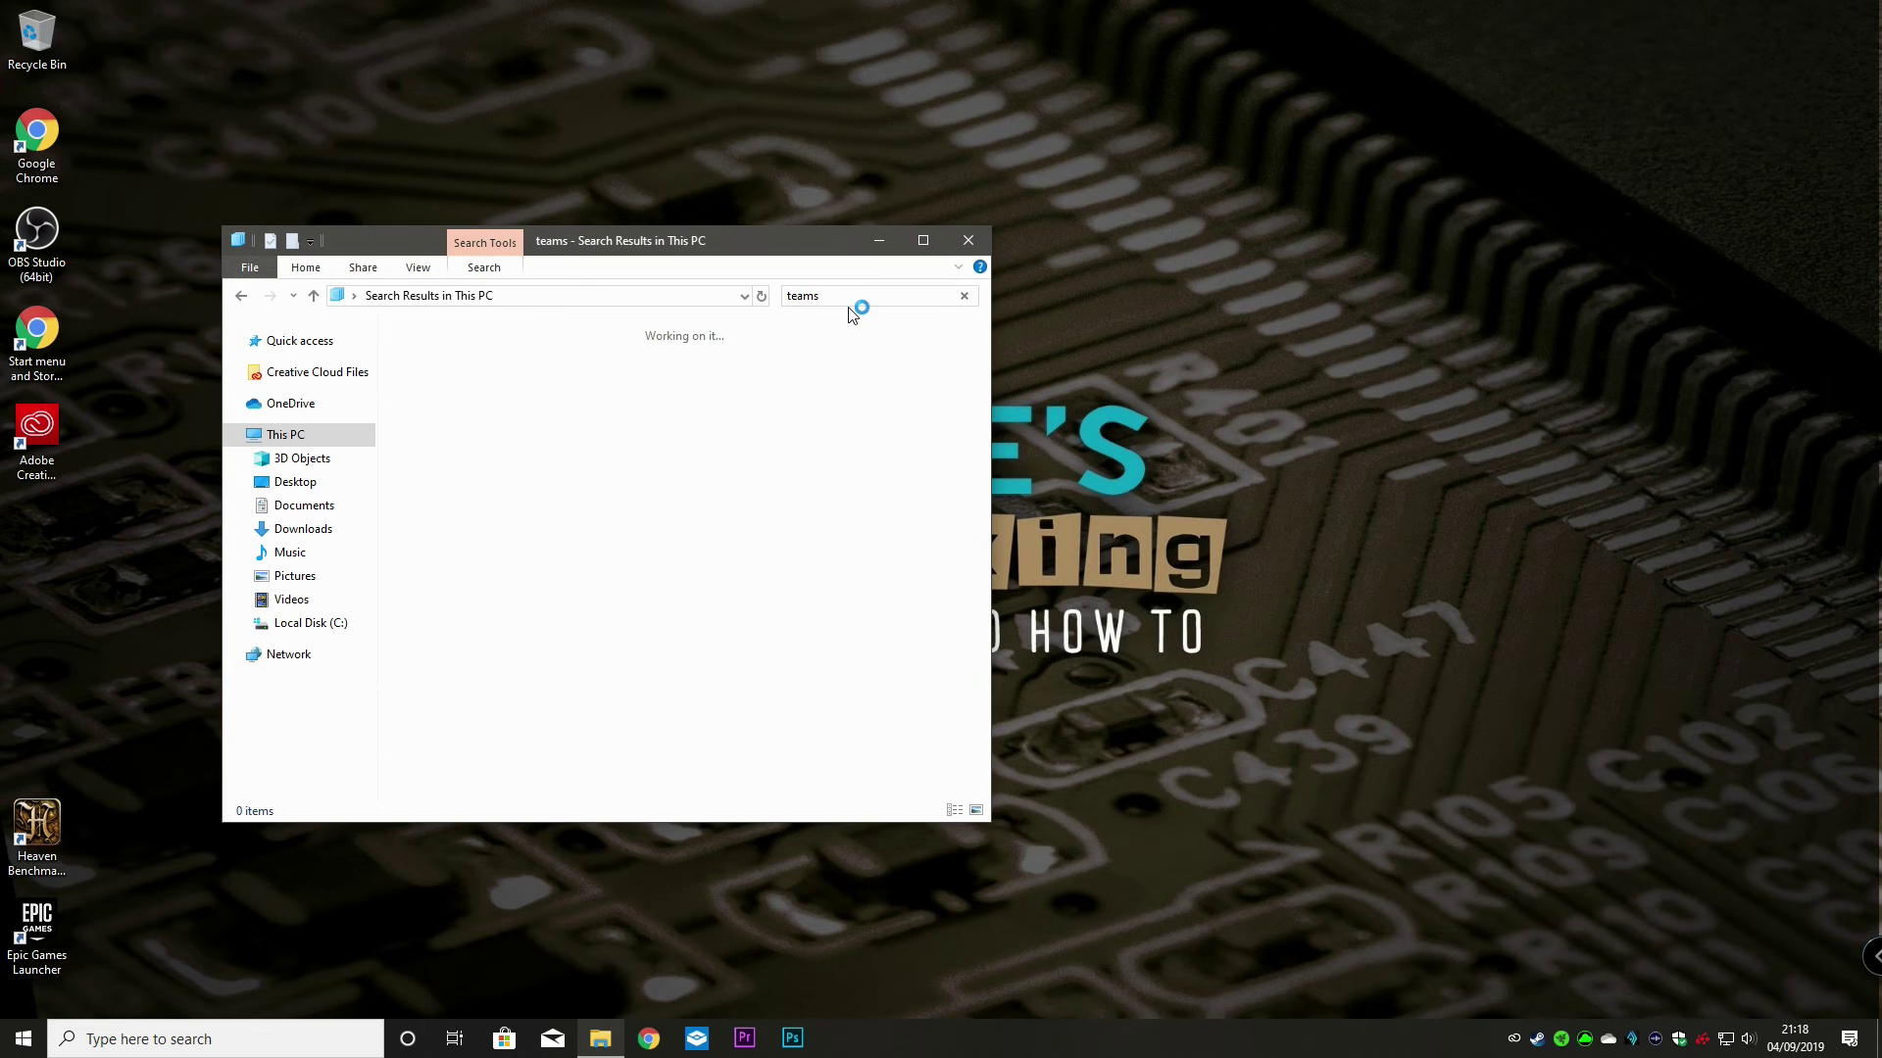